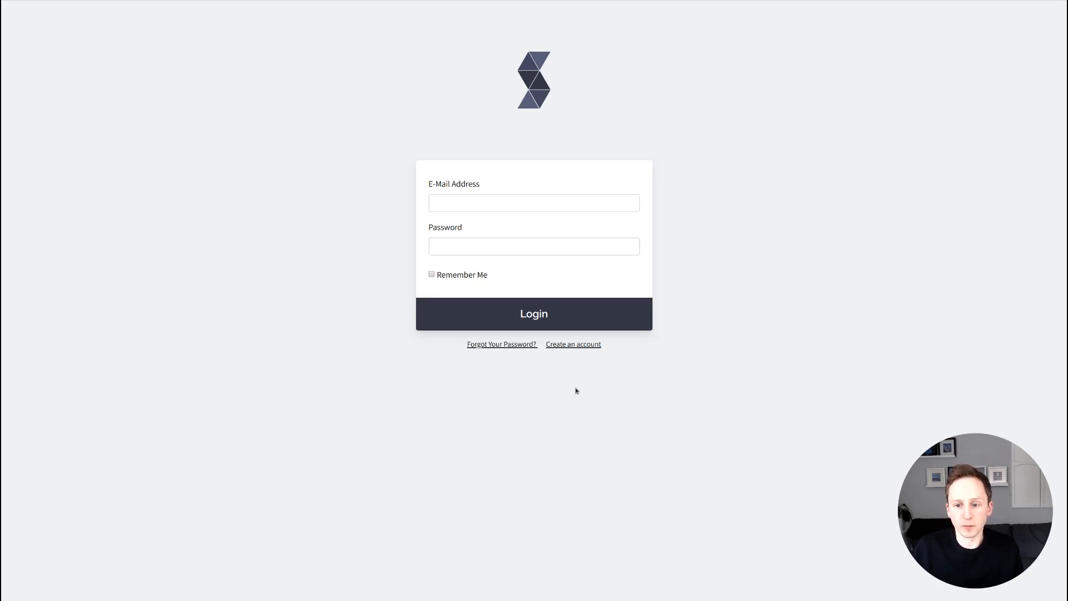
Register a new Servd account with the invite code, your name, e-mail address and matching password.
click(566, 345)
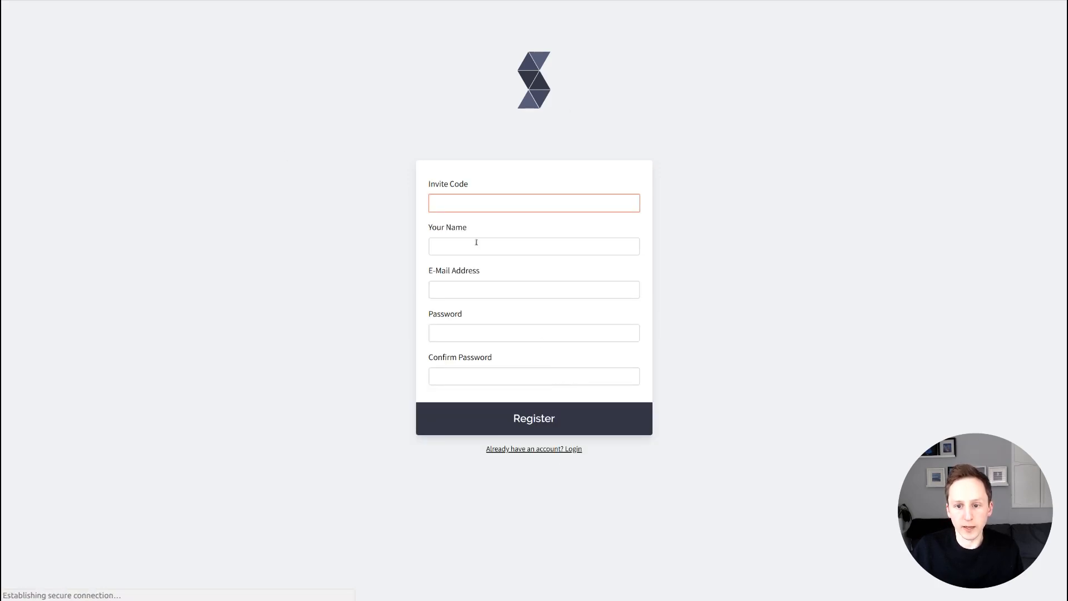
text(invite)
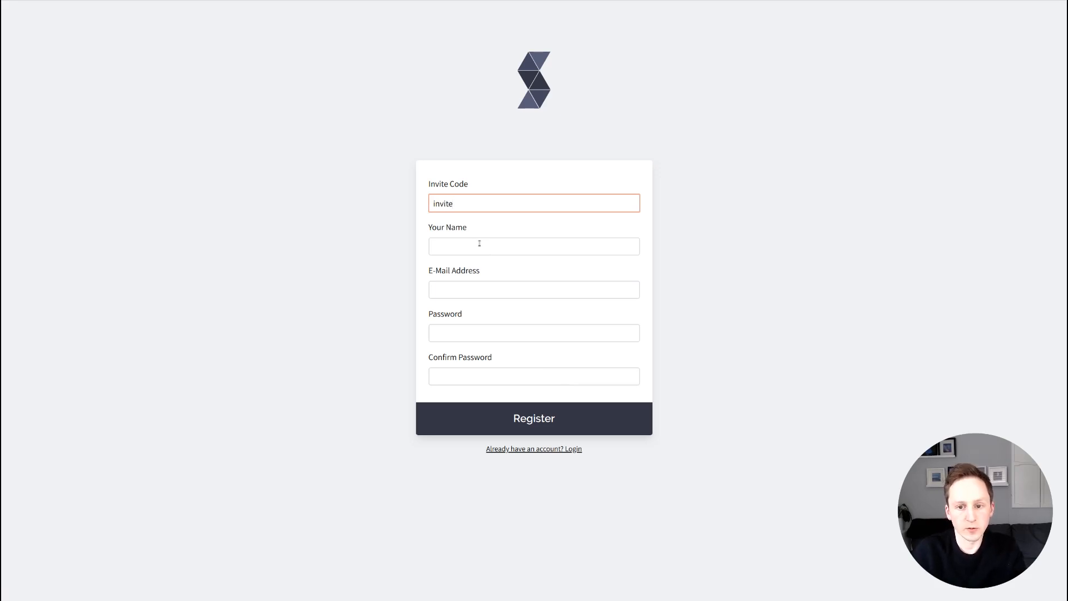
click(480, 243)
text(Matt)
key(Tab)
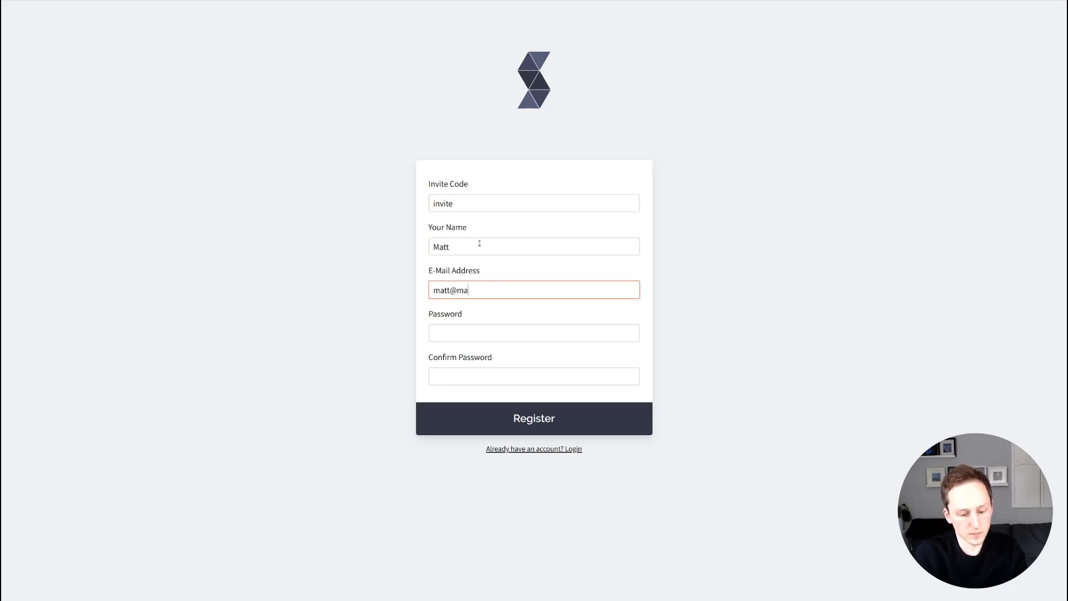
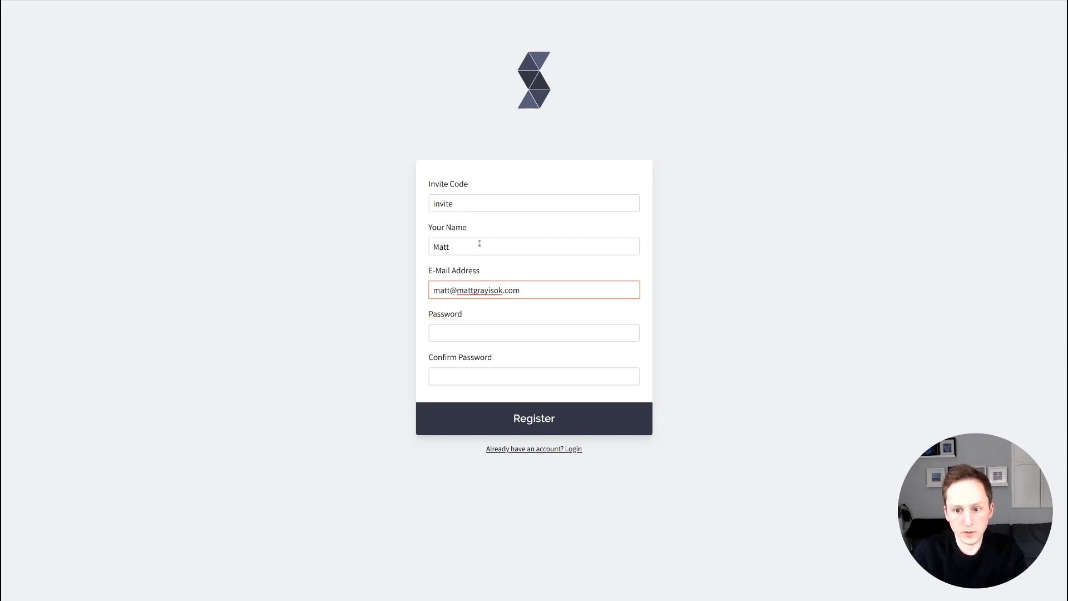
key(Tab)
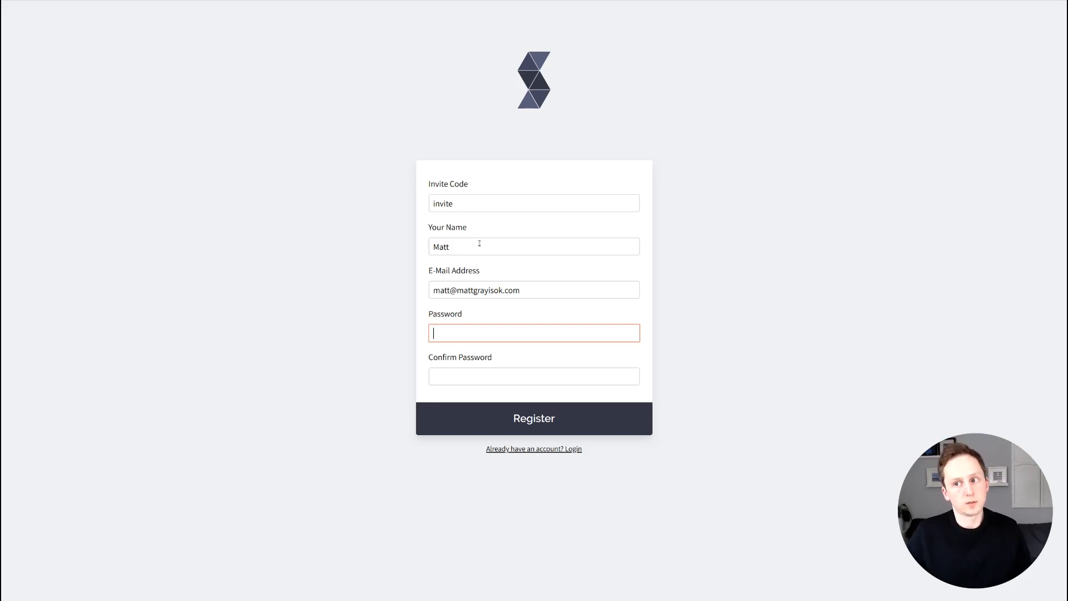
text(password)
key(Tab)
text(password)
key(Return)
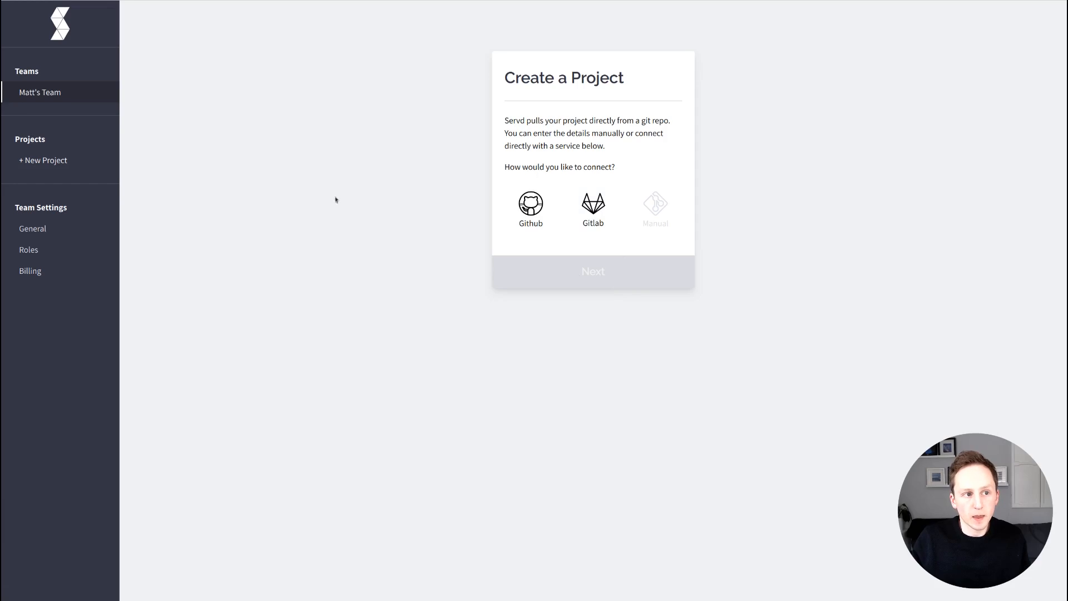
Choose Gitlab as the new project's git connection and continue to repository selection.
click(592, 235)
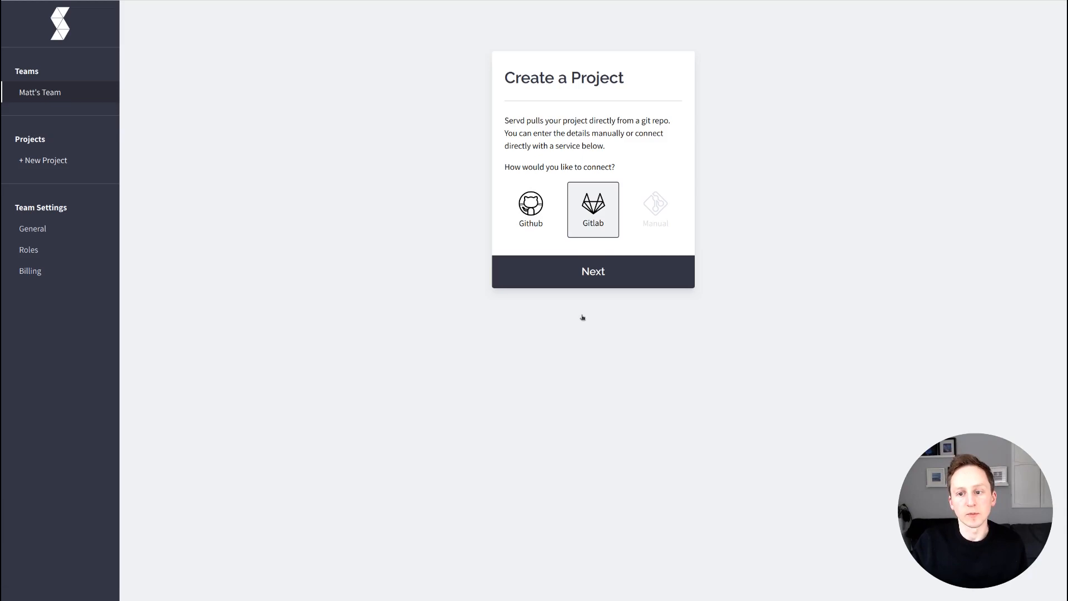
click(582, 278)
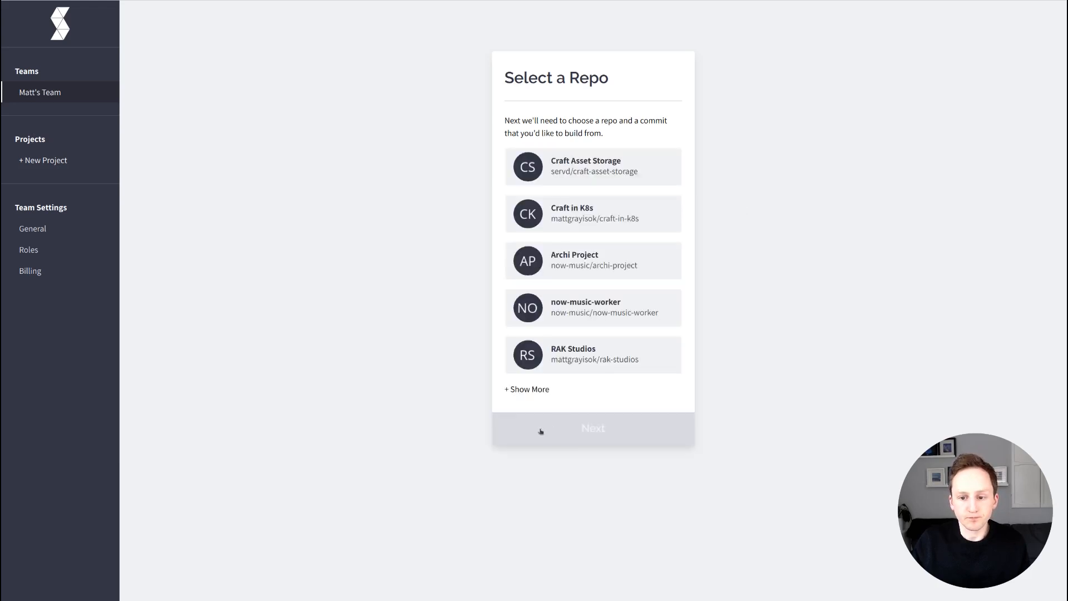
Pick the bottom repository from the expanded list, keeping its 'Update README.md' commit, and continue.
click(535, 390)
scroll(682, 206, down, 2)
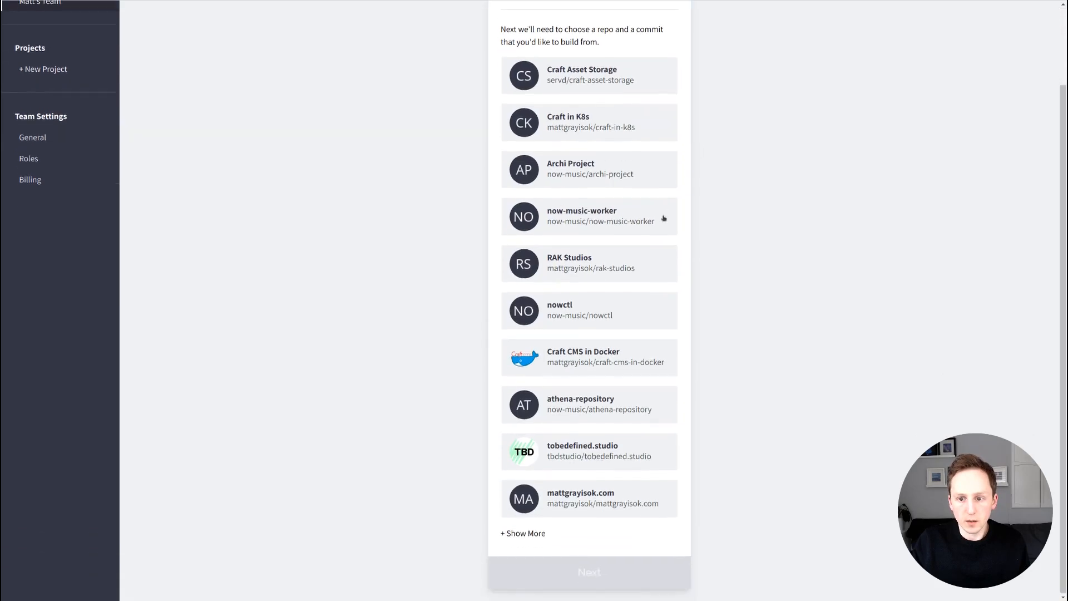
scroll(651, 218, down, 1)
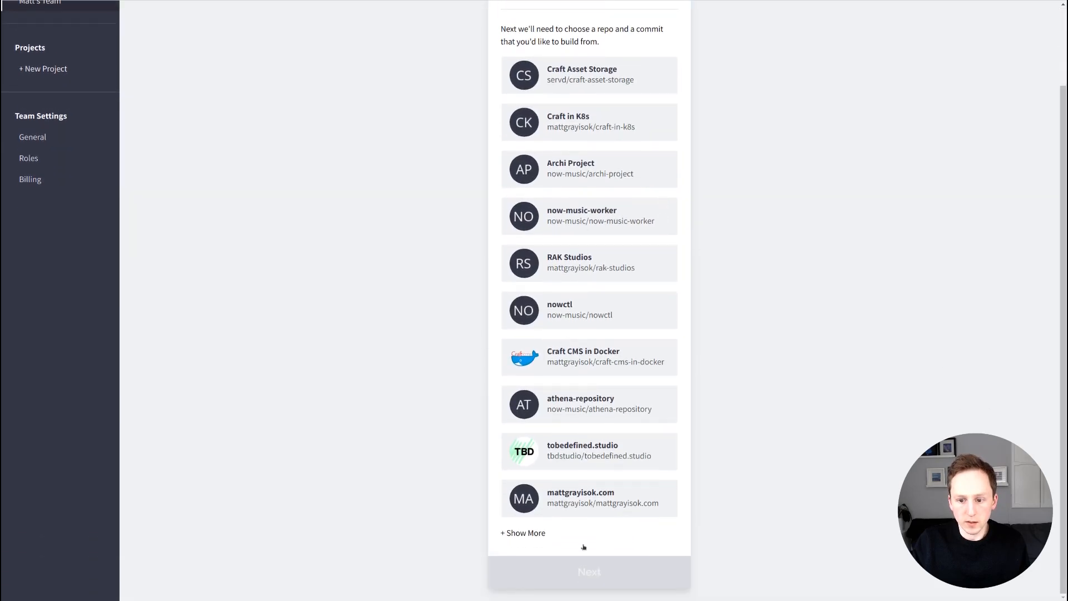
click(594, 451)
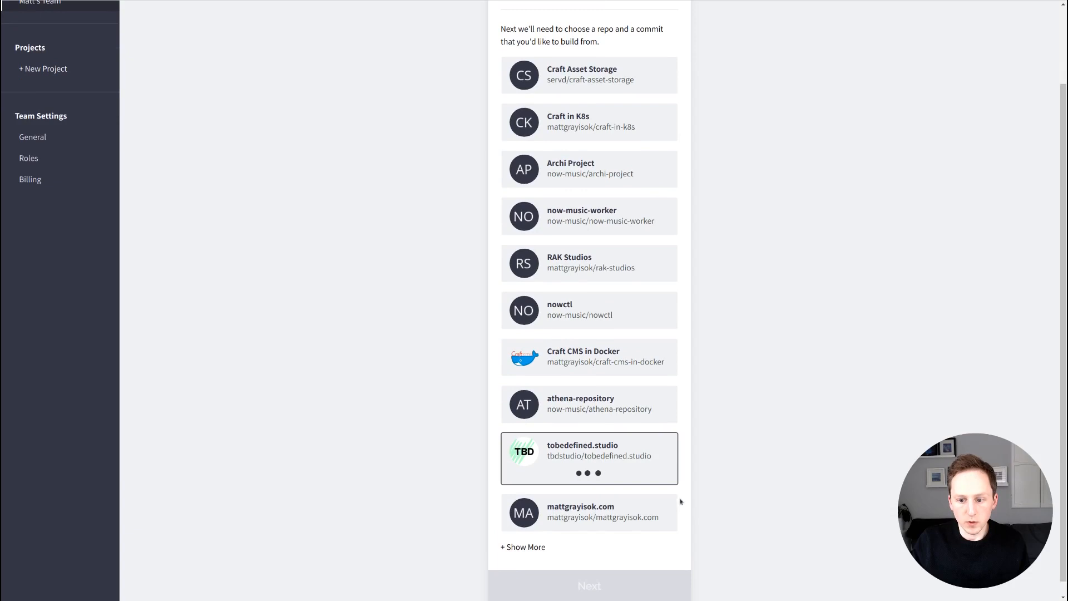
scroll(695, 504, down, 1)
click(590, 504)
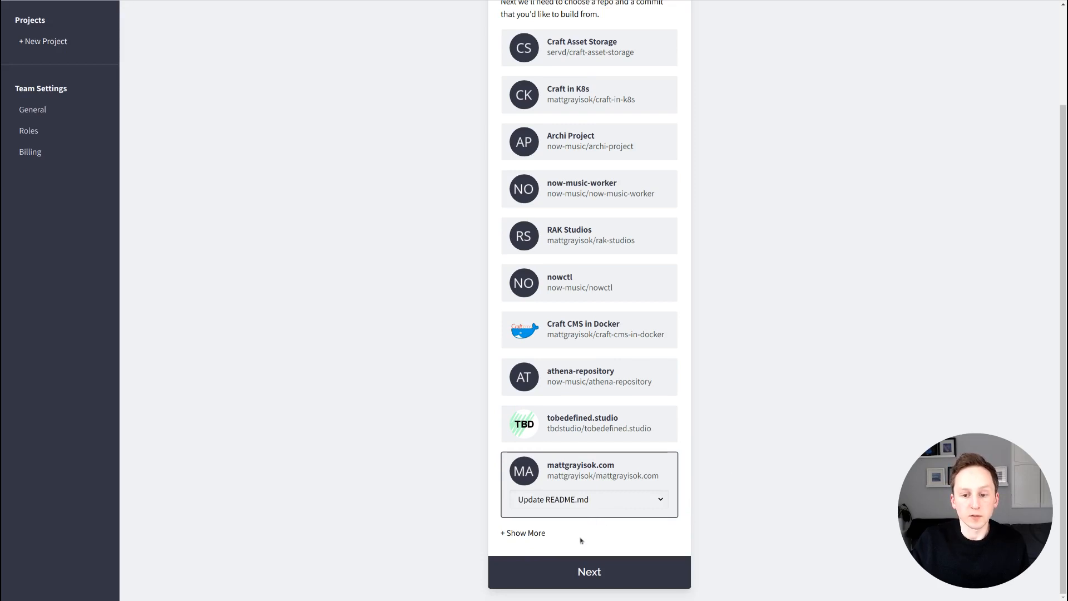
click(590, 500)
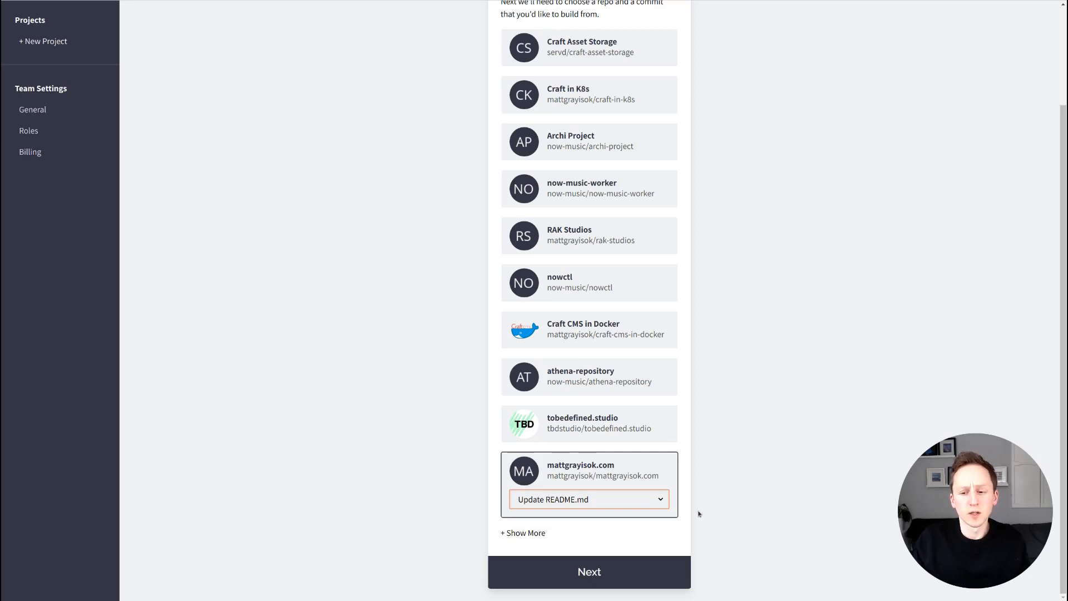
click(742, 513)
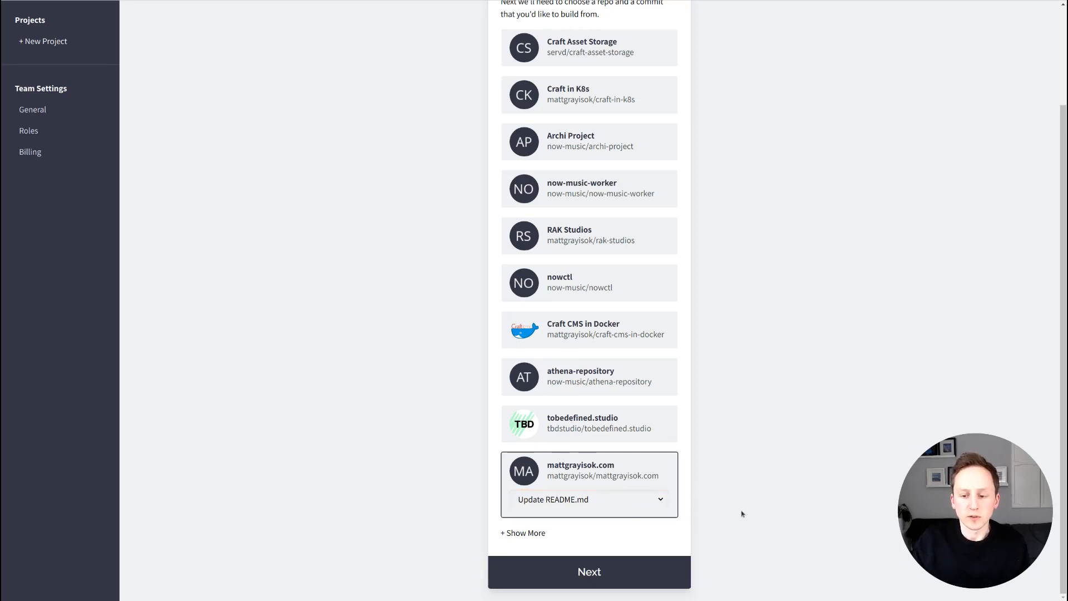
click(590, 571)
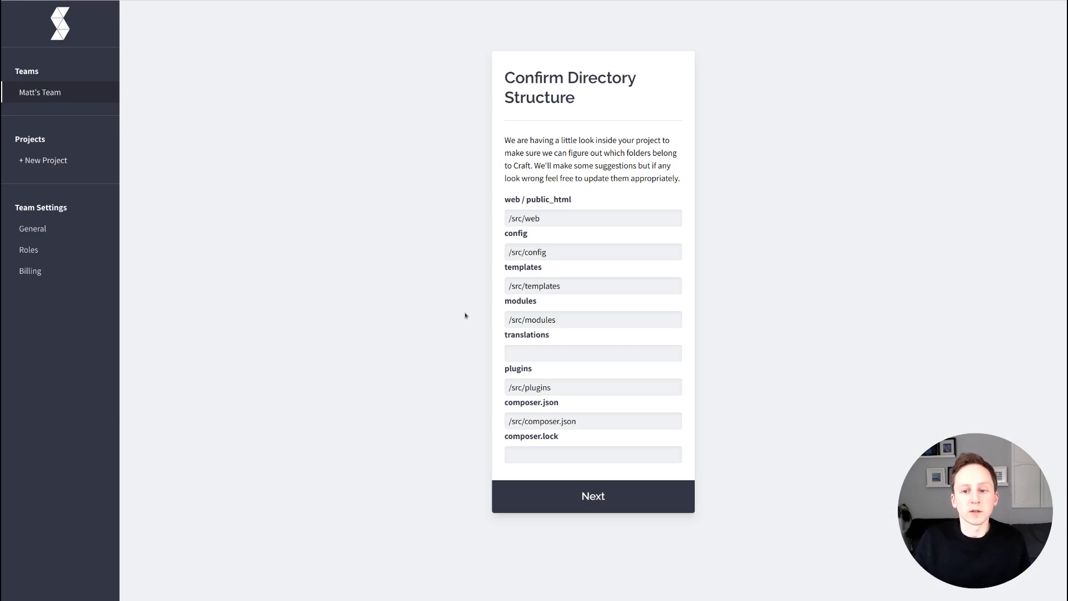
double_click(517, 219)
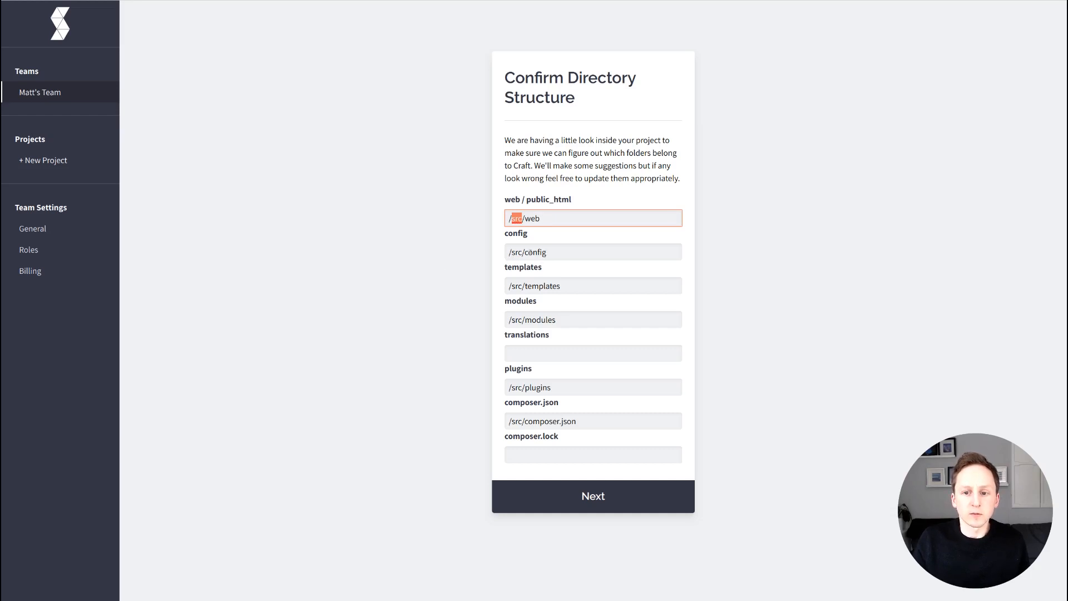
key(ctrl+a)
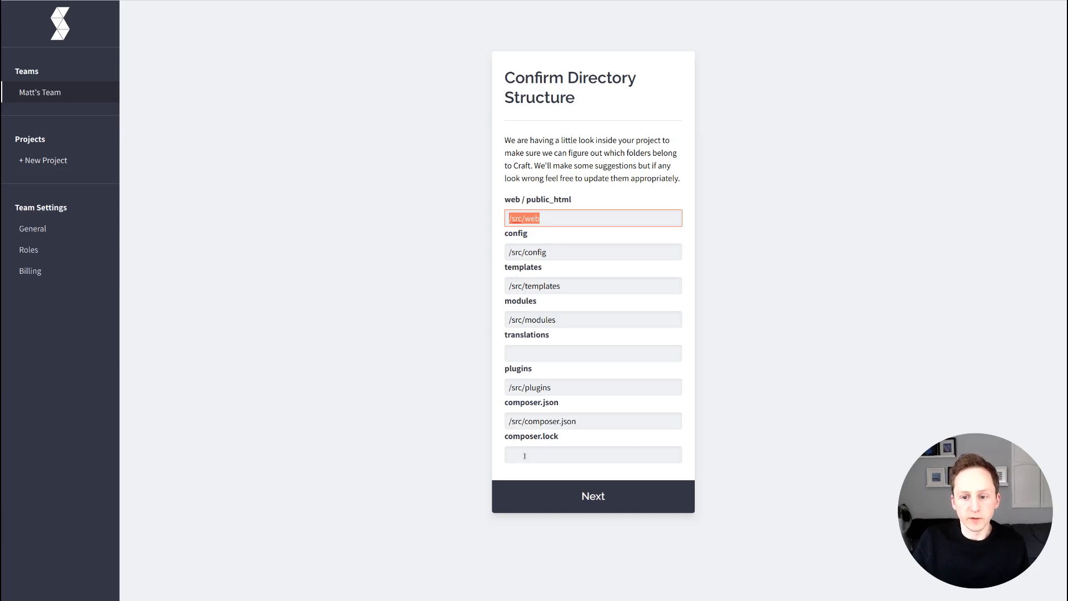
click(483, 494)
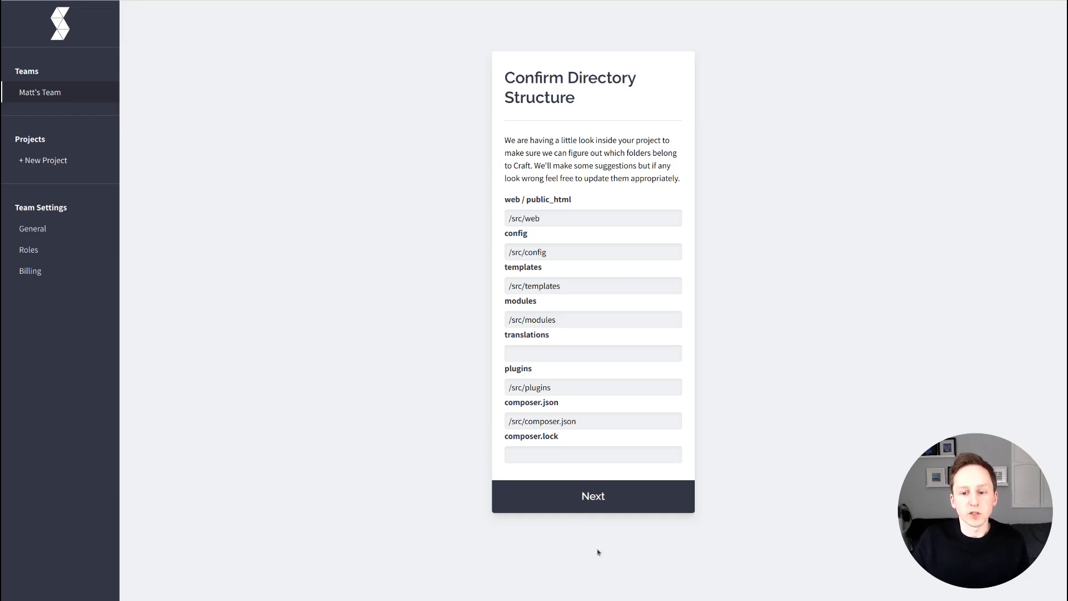
Accept the suggested /src directory paths and deploy the project to staging.
click(624, 503)
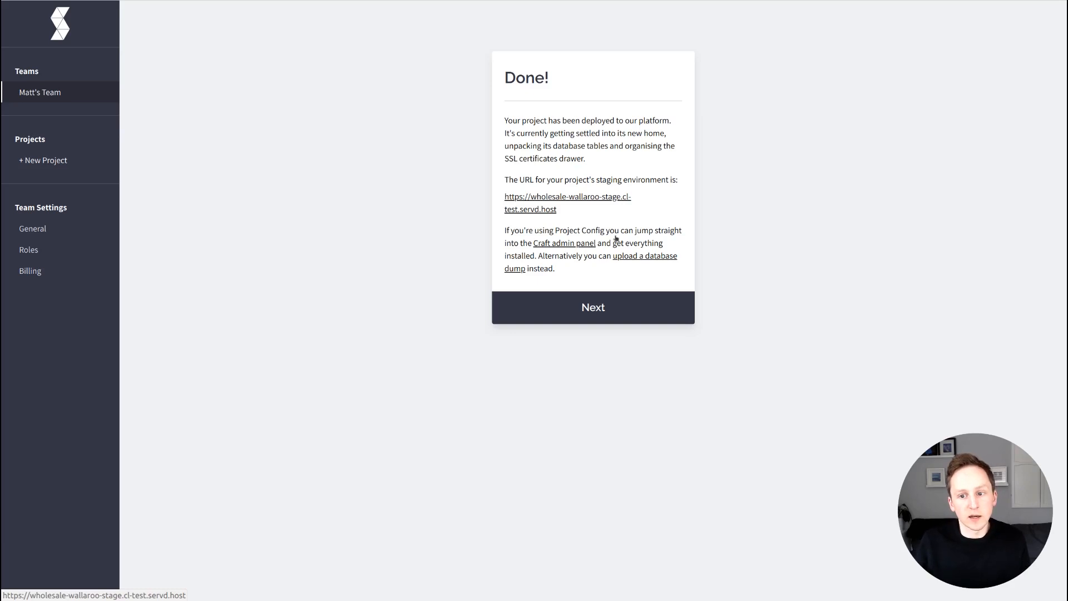
Follow the Done! card's Craft admin panel link to the staging site.
click(543, 239)
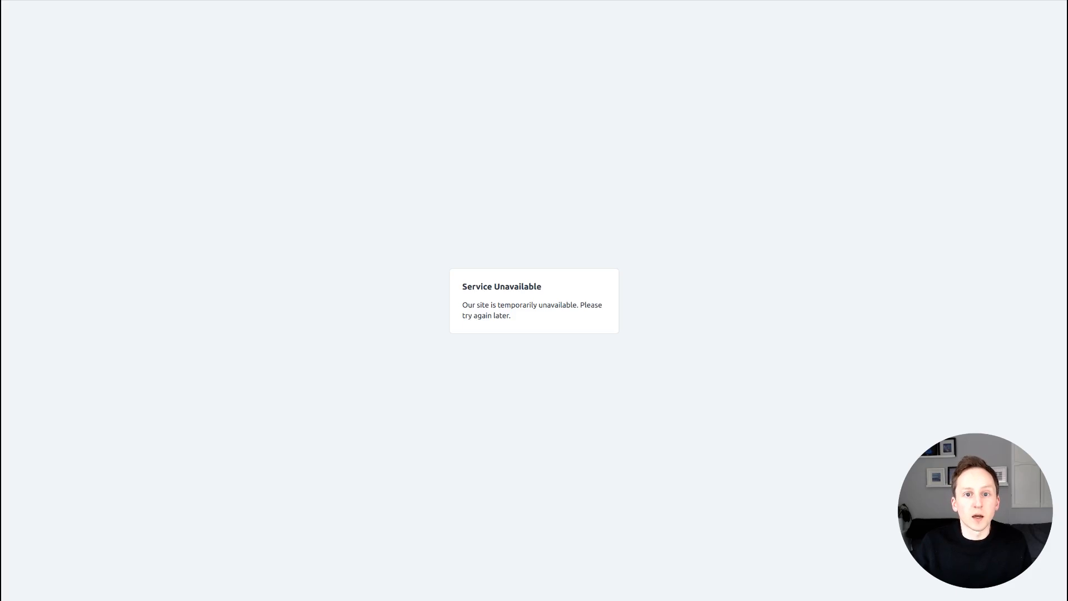
Load the staging URL with admin/install appended to reach the Craft installer.
key(ctrl+l)
key(End)
text(adm)
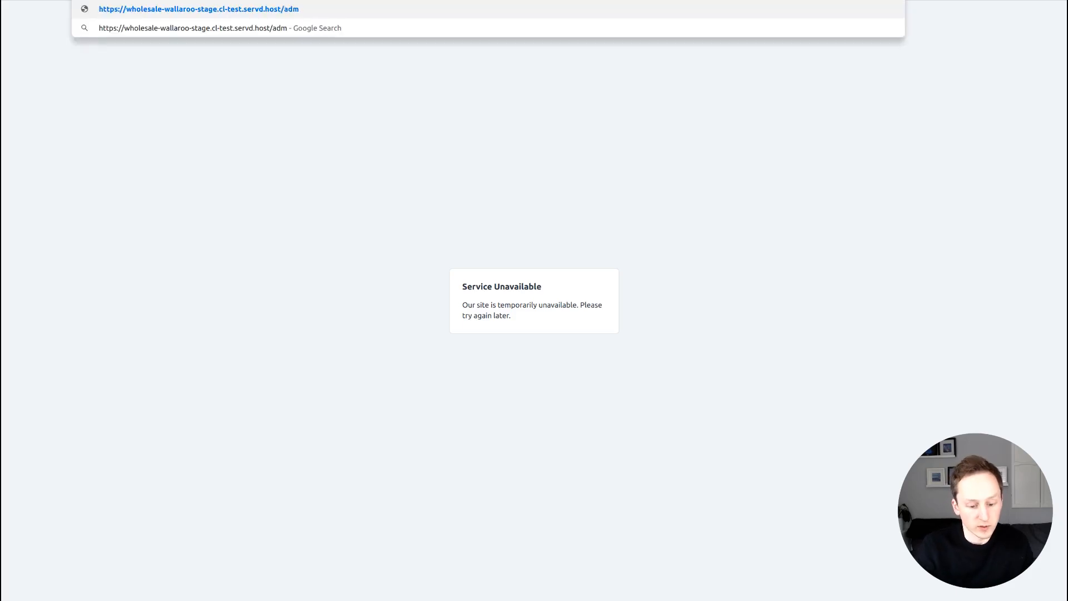
text(in/install)
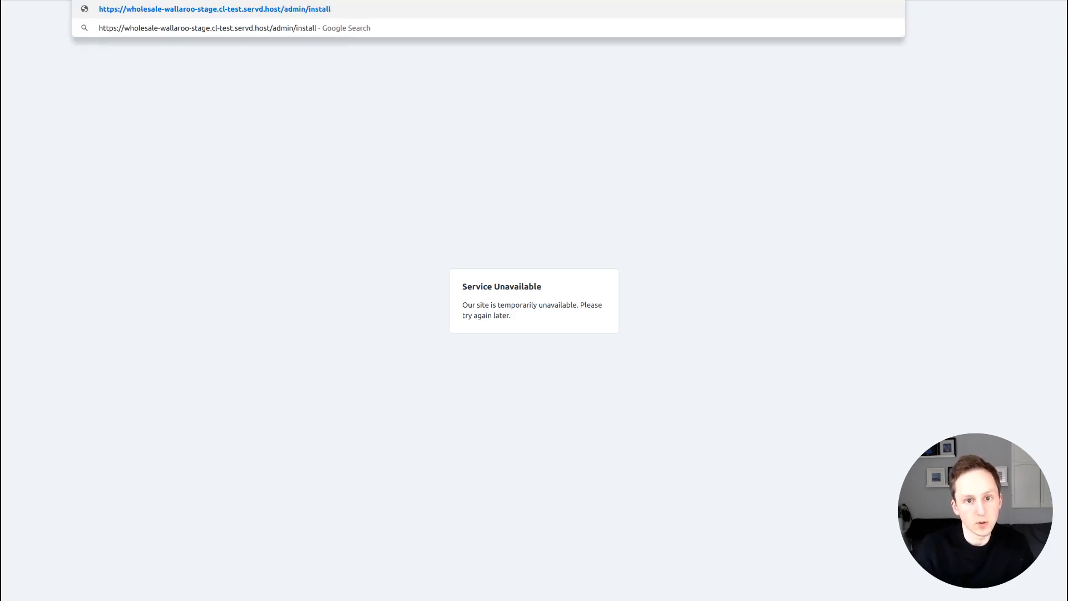
key(Return)
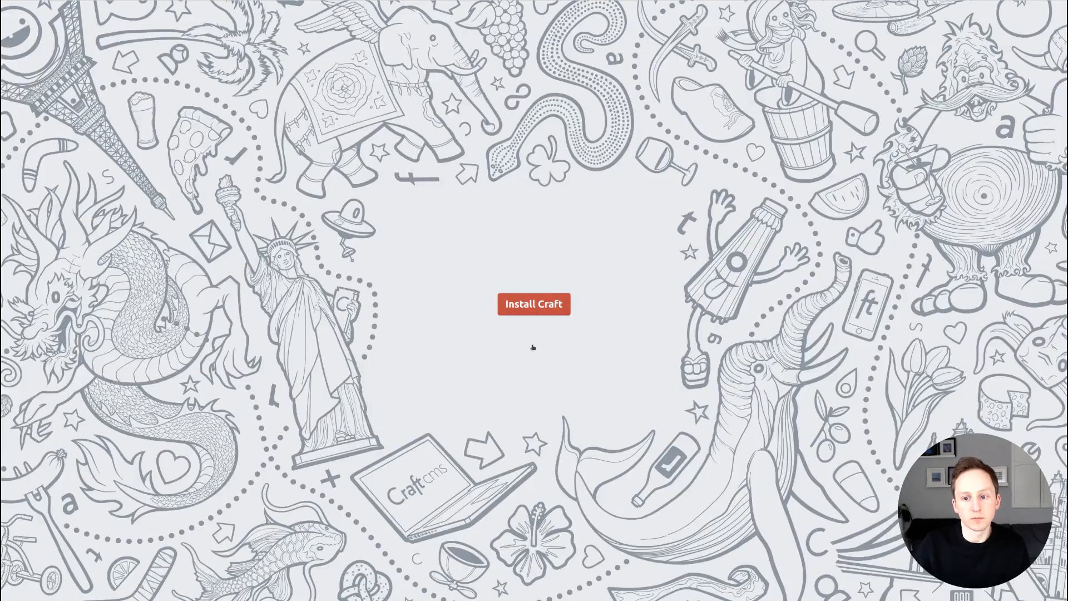
Start the Craft installation and accept the licence terms.
click(535, 304)
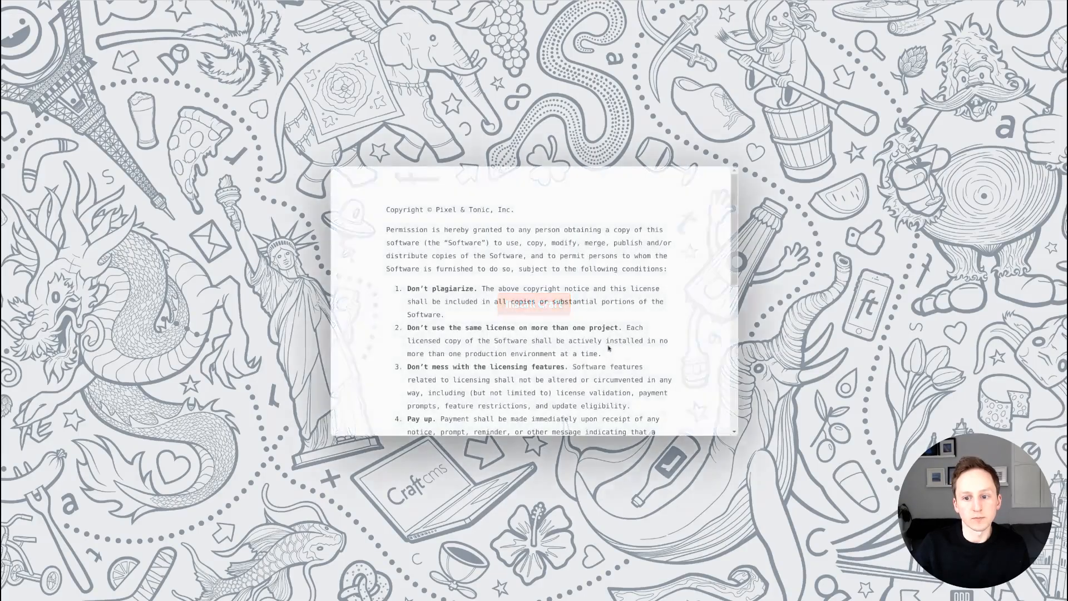
scroll(633, 385, down, 10)
scroll(632, 385, down, 2)
click(531, 389)
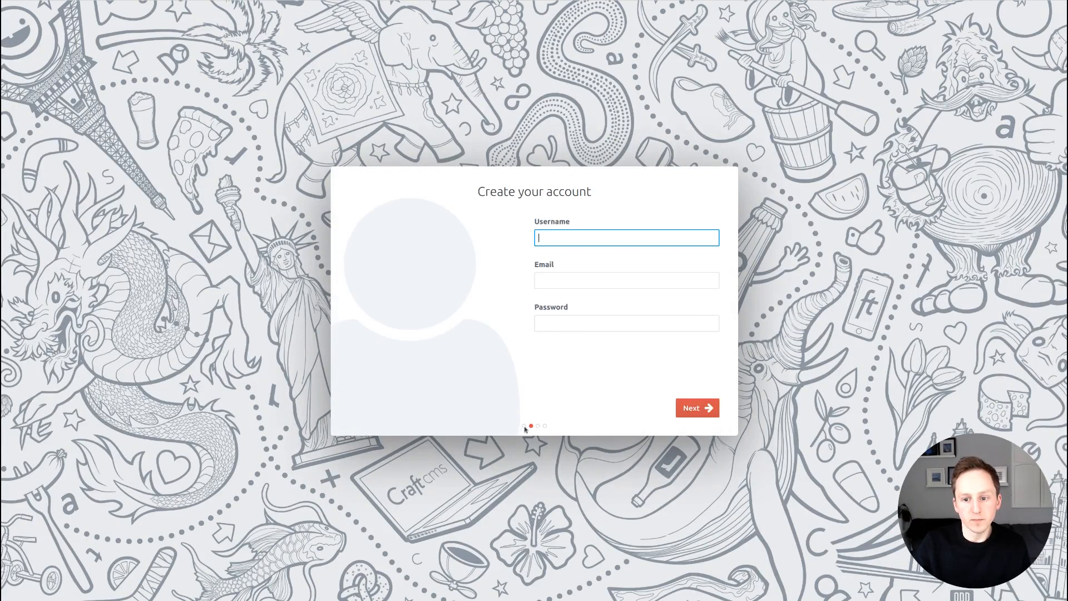
Create the admin account with username, email and password, then set System Name to 'test'.
text(matt)
key(Tab)
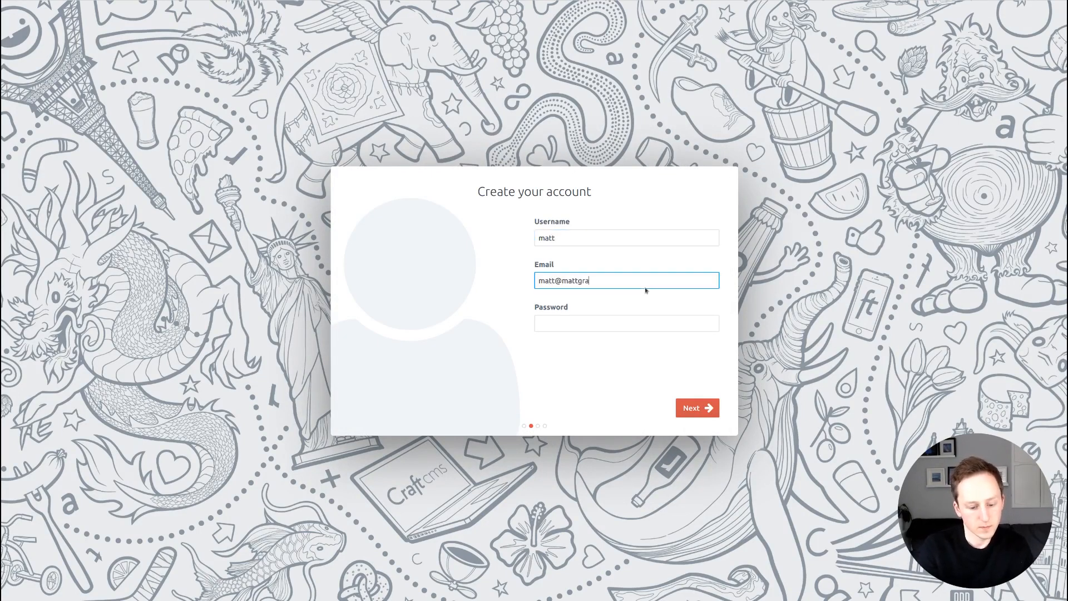
text(****)
key(Return)
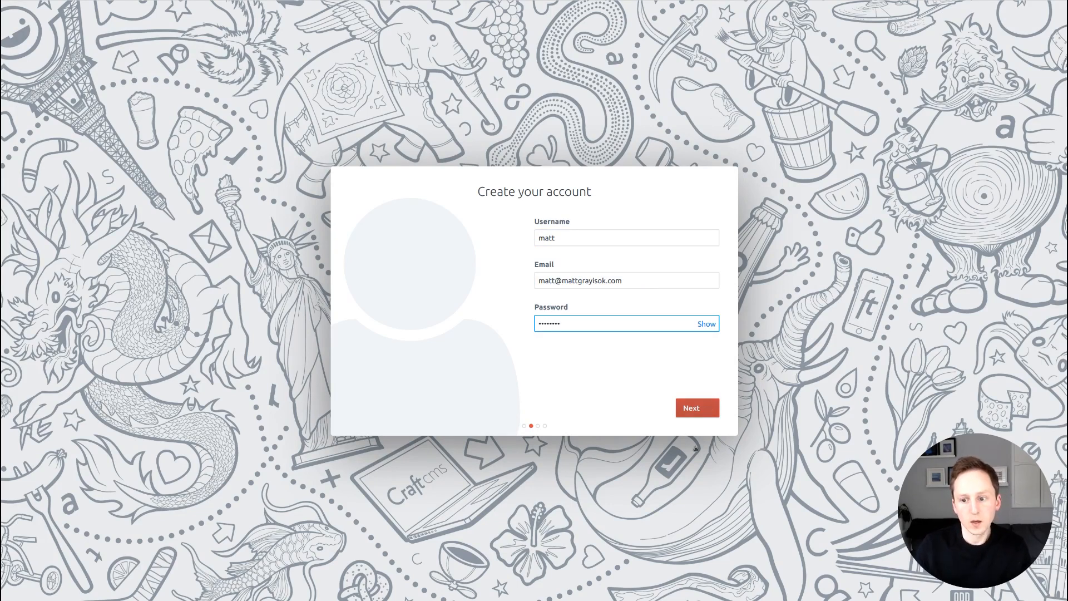
text(test)
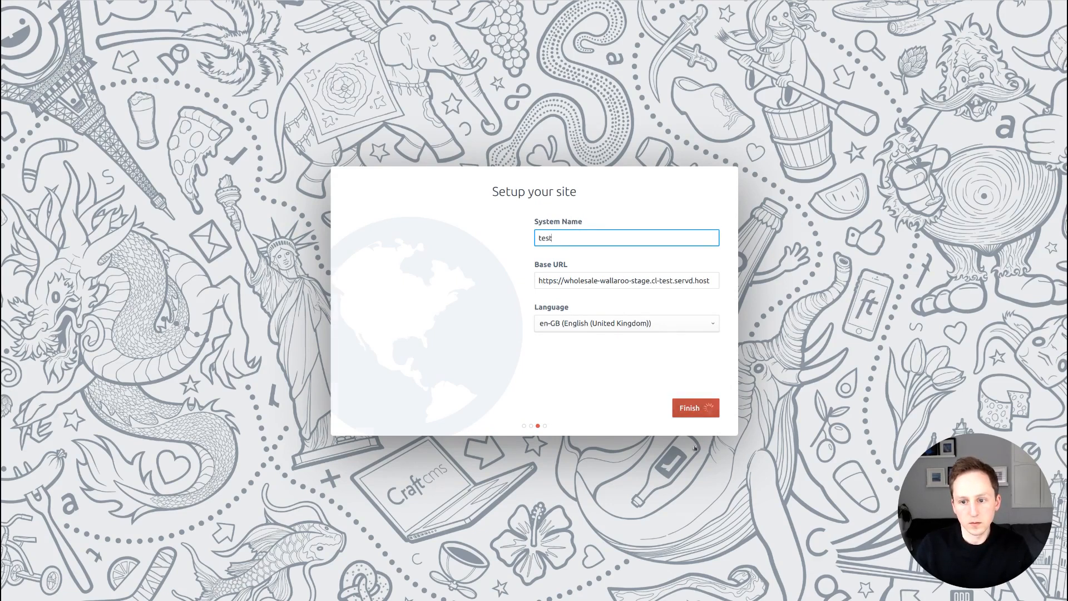
Finish the site setup so Craft installs and loads the test site's Dashboard.
click(707, 407)
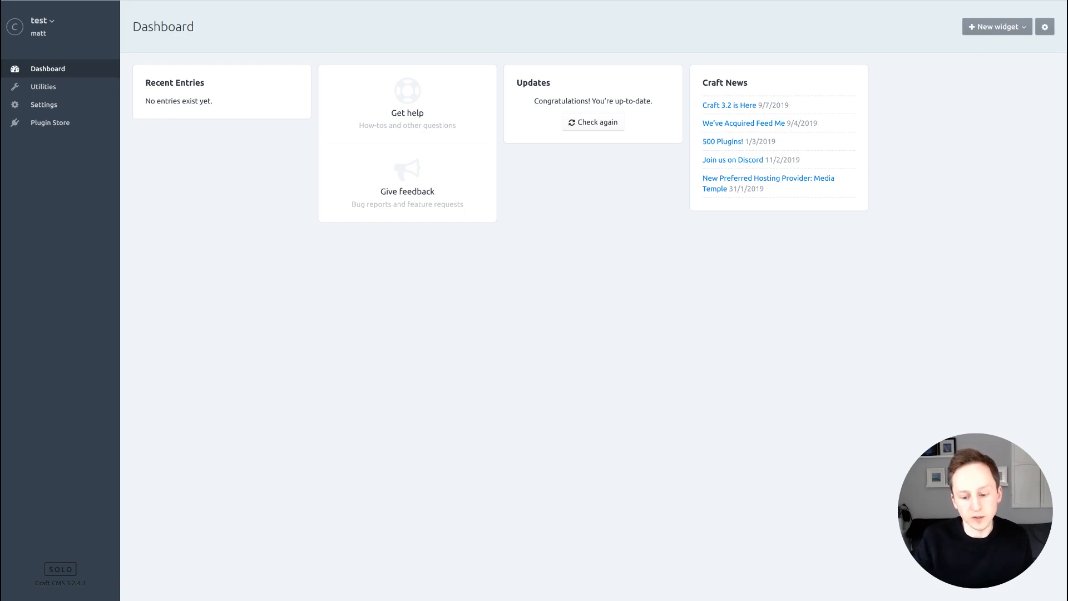
Visit the bare staging URL and look over the site's public homepage.
key(BackSpace)
key(BackSpace)
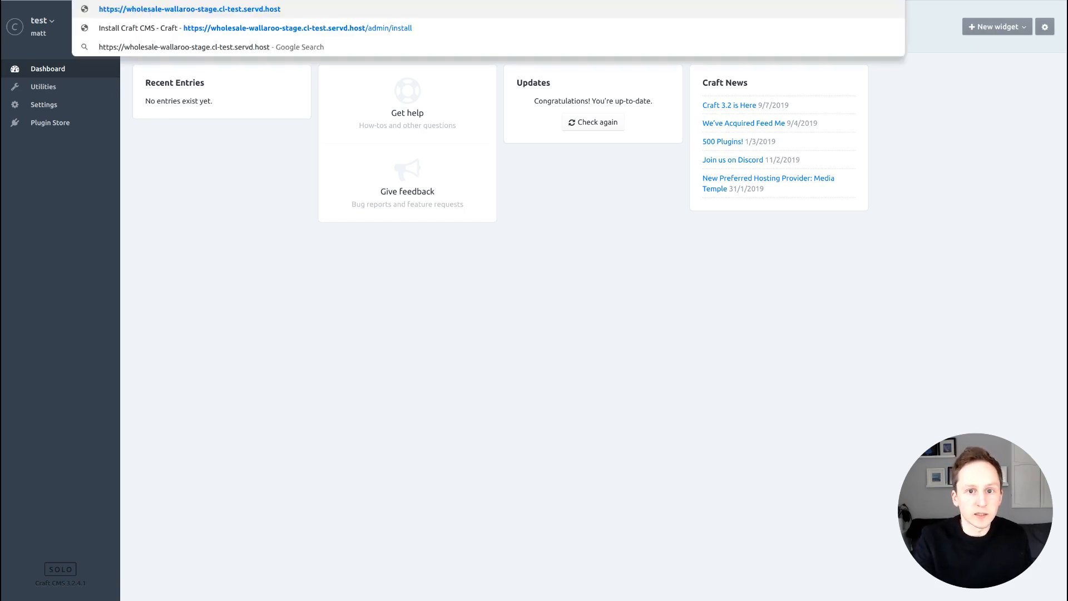
key(Return)
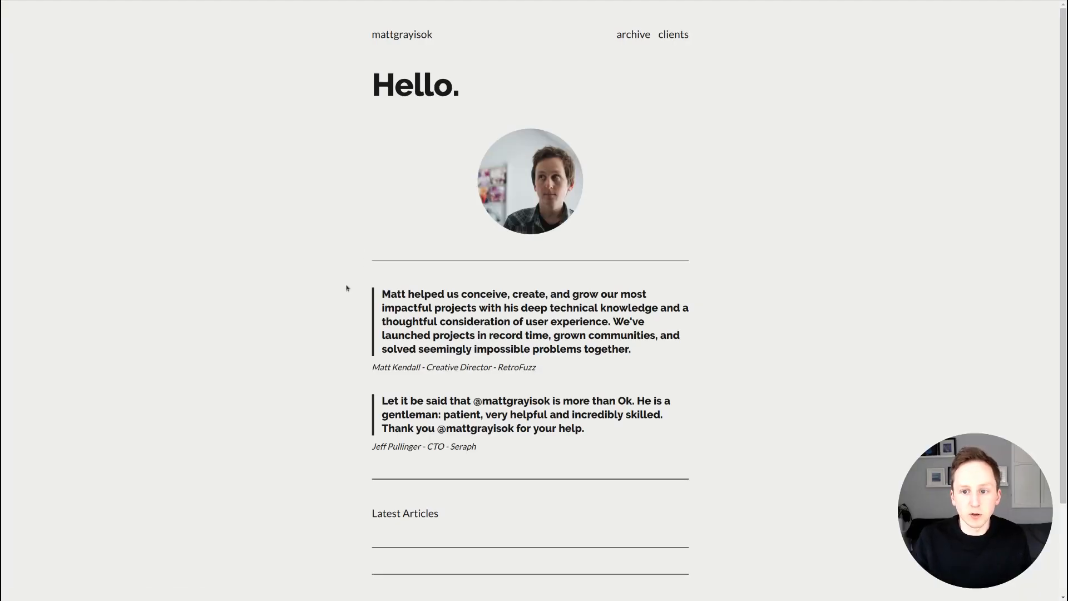
scroll(303, 305, down, 3)
scroll(587, 205, up, 3)
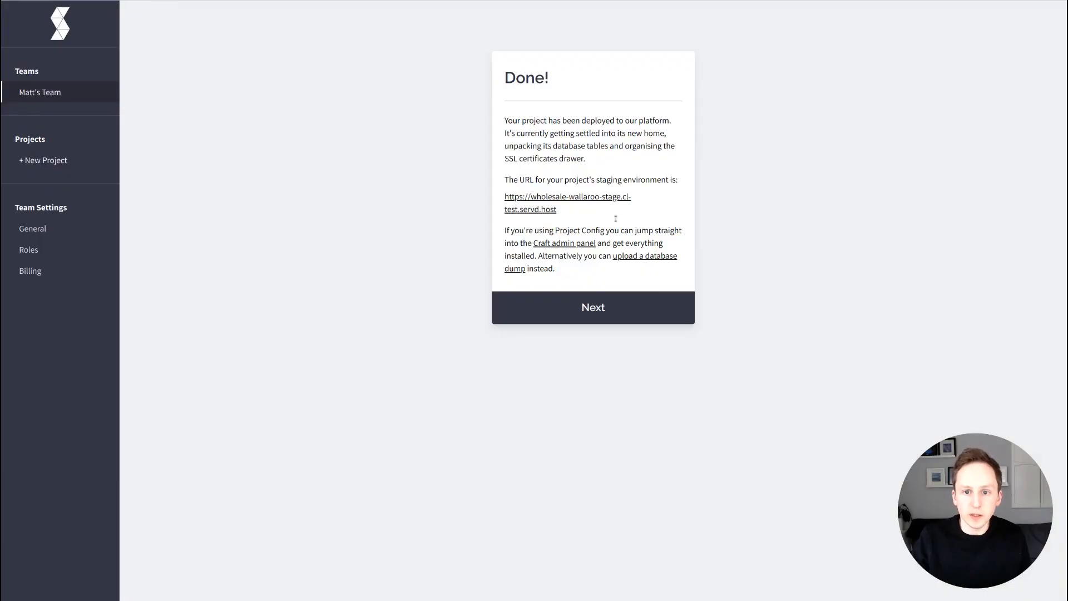
Open the project overview, then its Source page with the GitLab repo and deploy key.
click(593, 341)
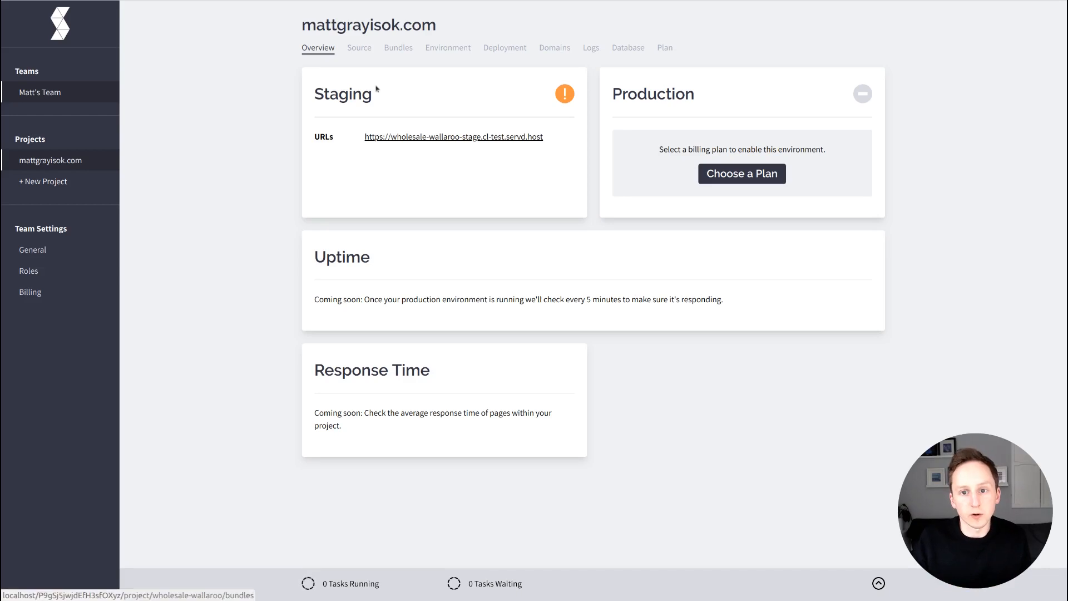
click(356, 90)
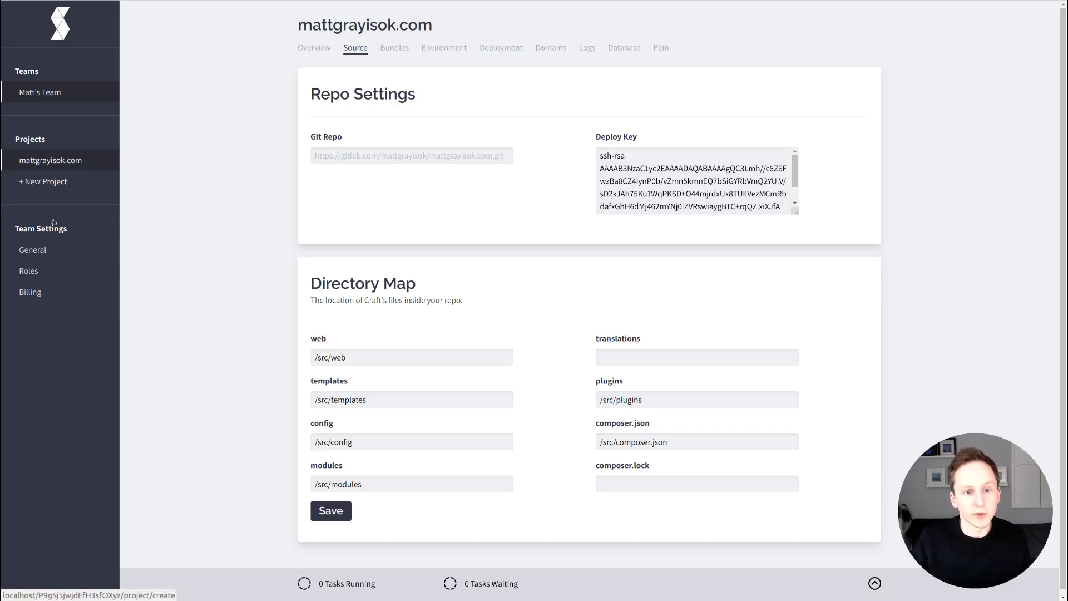
Start creating a new project from the sidebar.
click(43, 181)
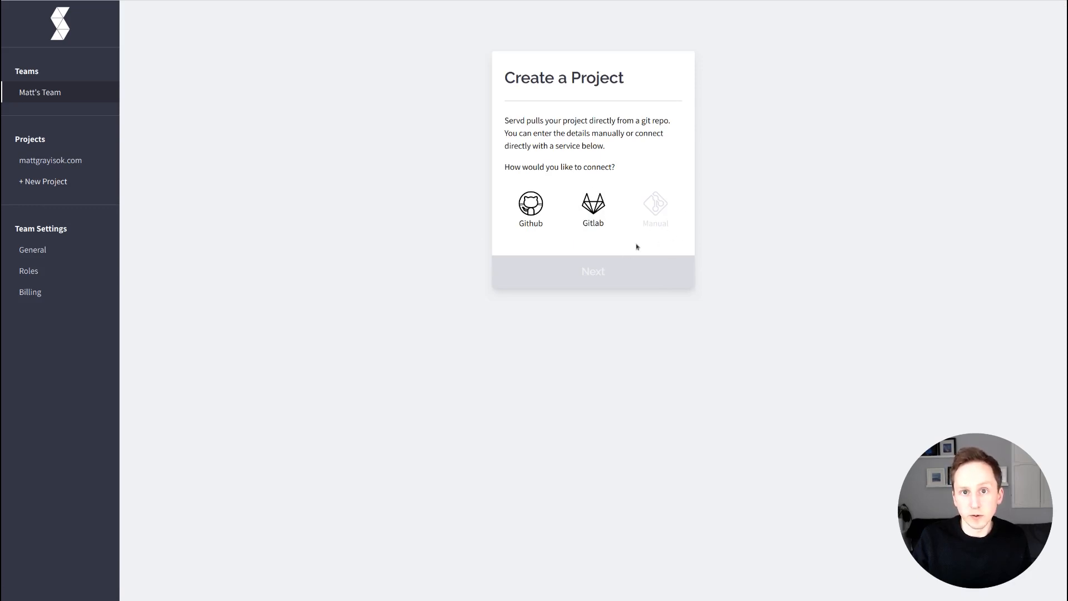
Return to the mattgrayisok.com project and open its Source settings.
click(52, 202)
click(355, 47)
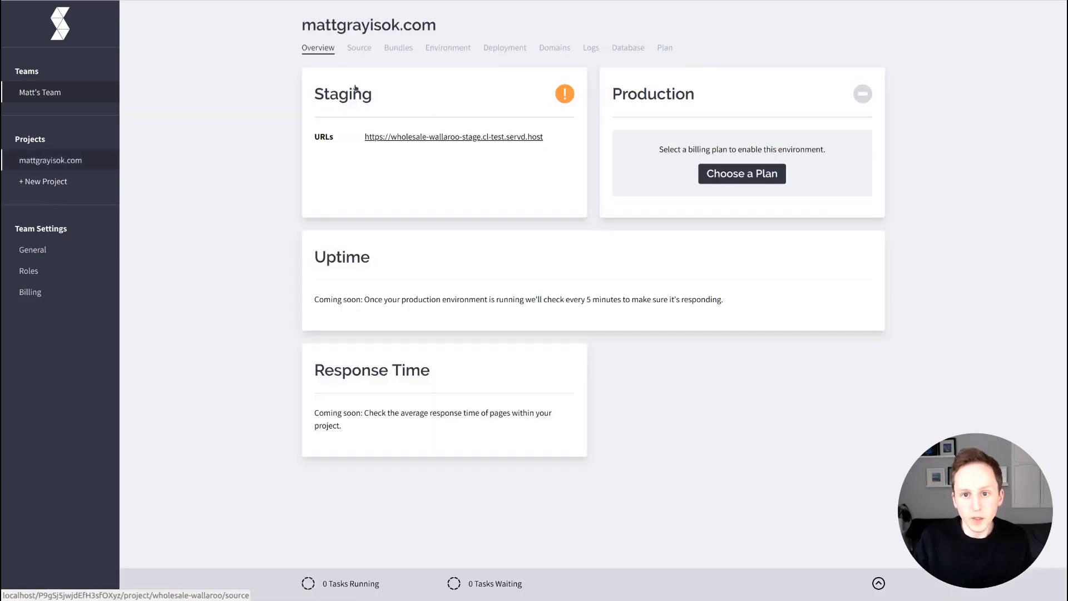
Open the Bundles tab and review the Update README.md bundle on PHP 7.3 and Nginx 1.15.
scroll(374, 135, down, 1)
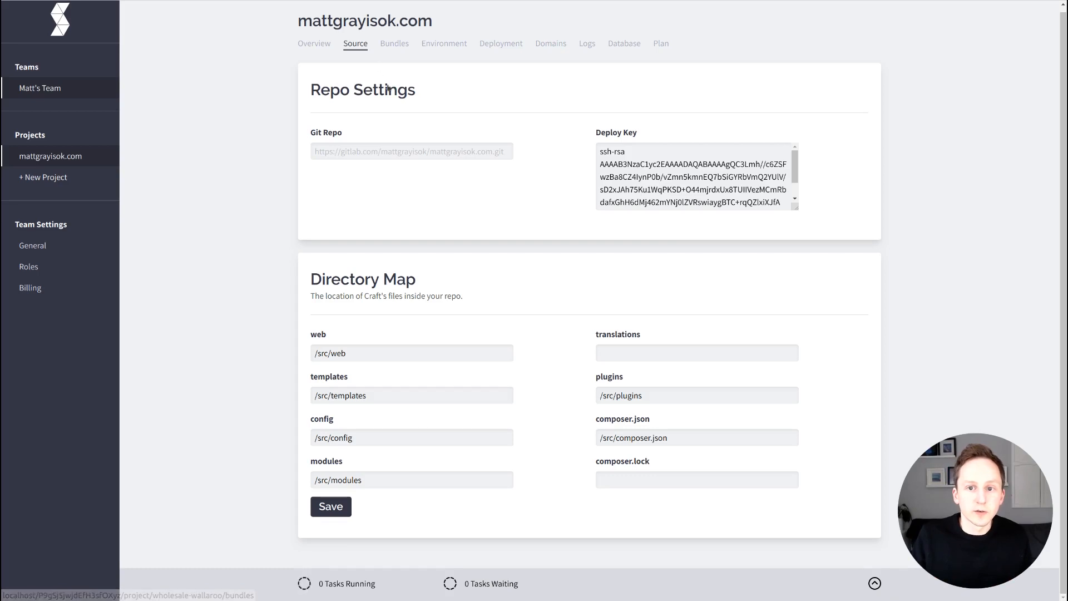
click(394, 44)
scroll(290, 184, down, 3)
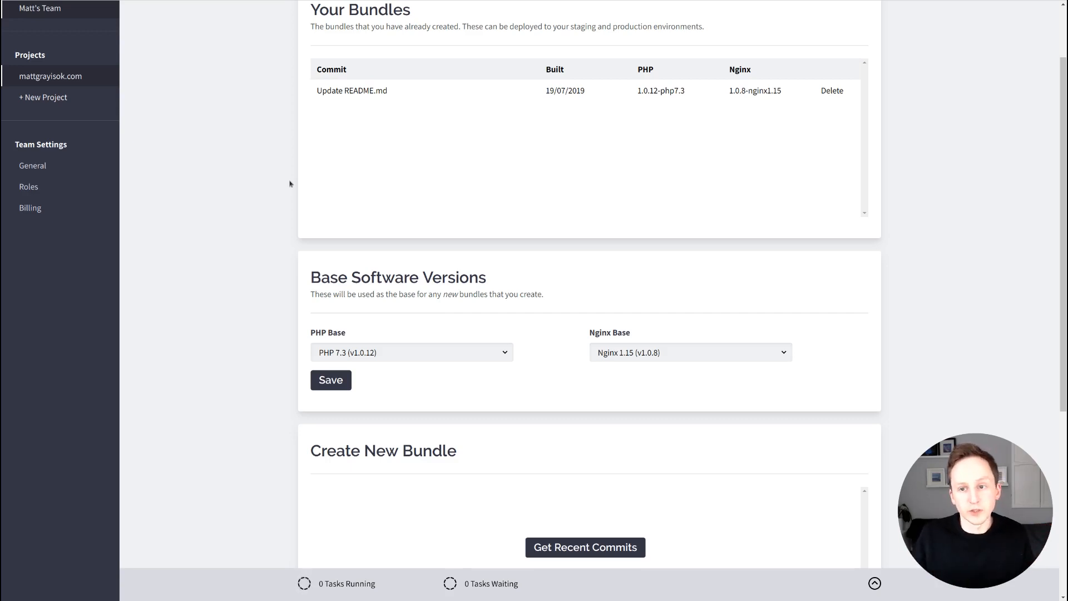
scroll(308, 249, down, 1)
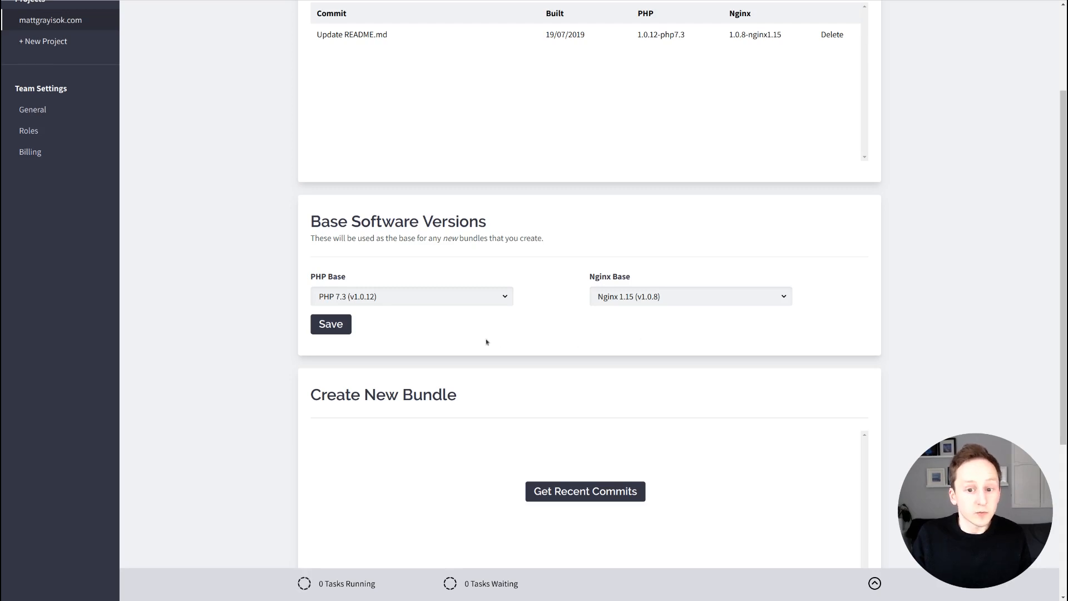
click(492, 297)
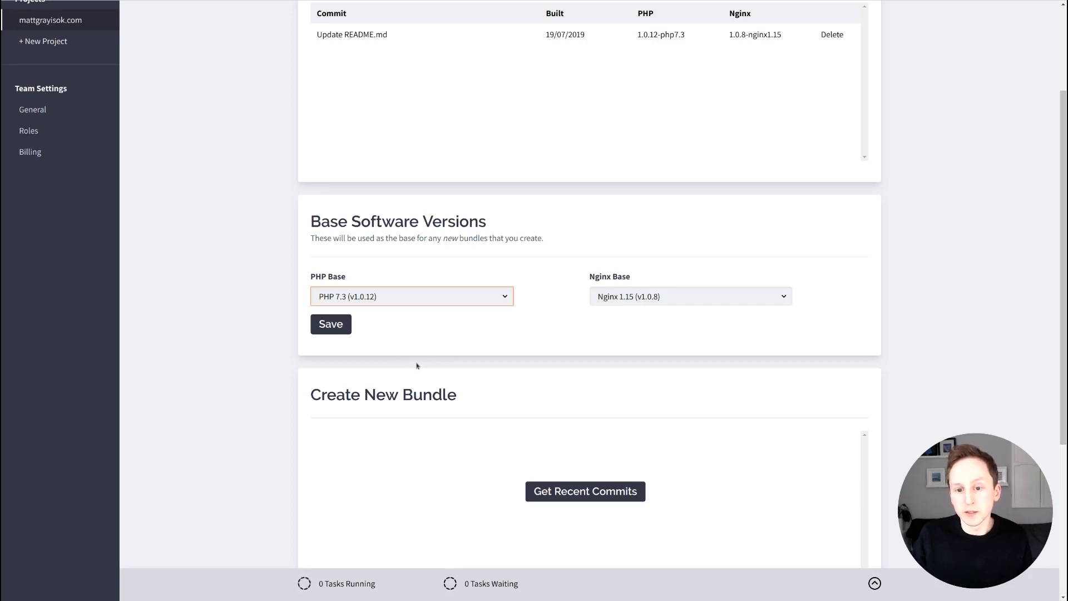
key(Tab)
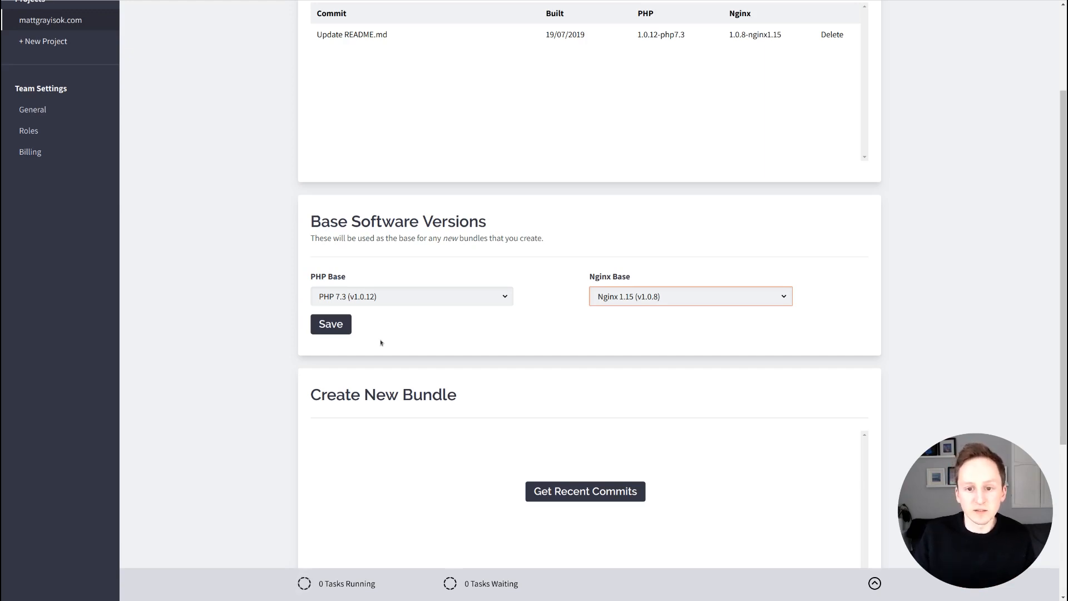
click(567, 329)
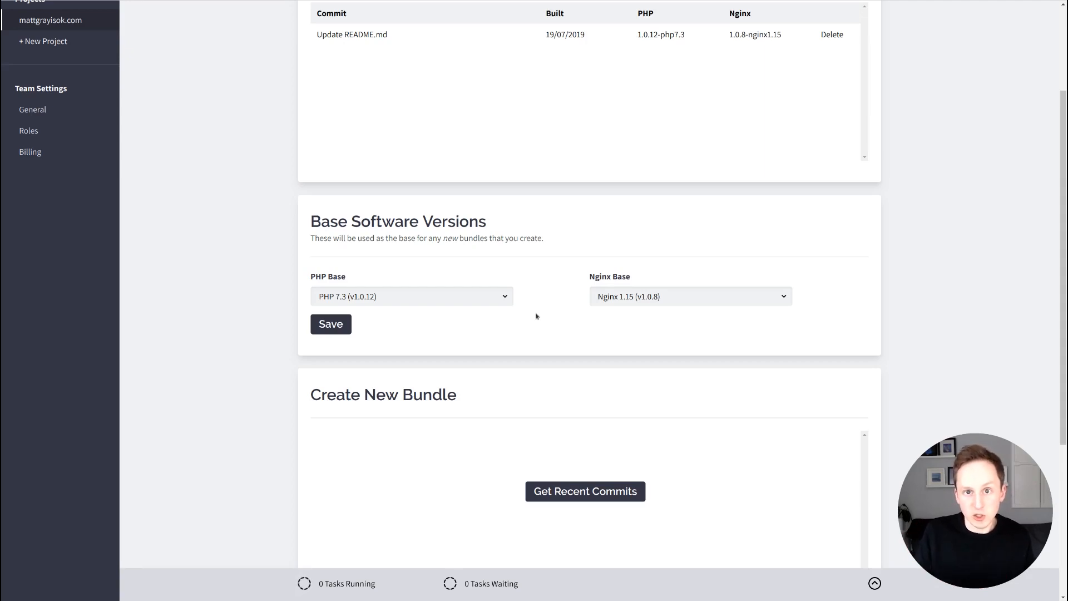
Fetch recent commits and choose the Update README.md commit (3aef3cd8) for a new bundle.
scroll(210, 358, down, 5)
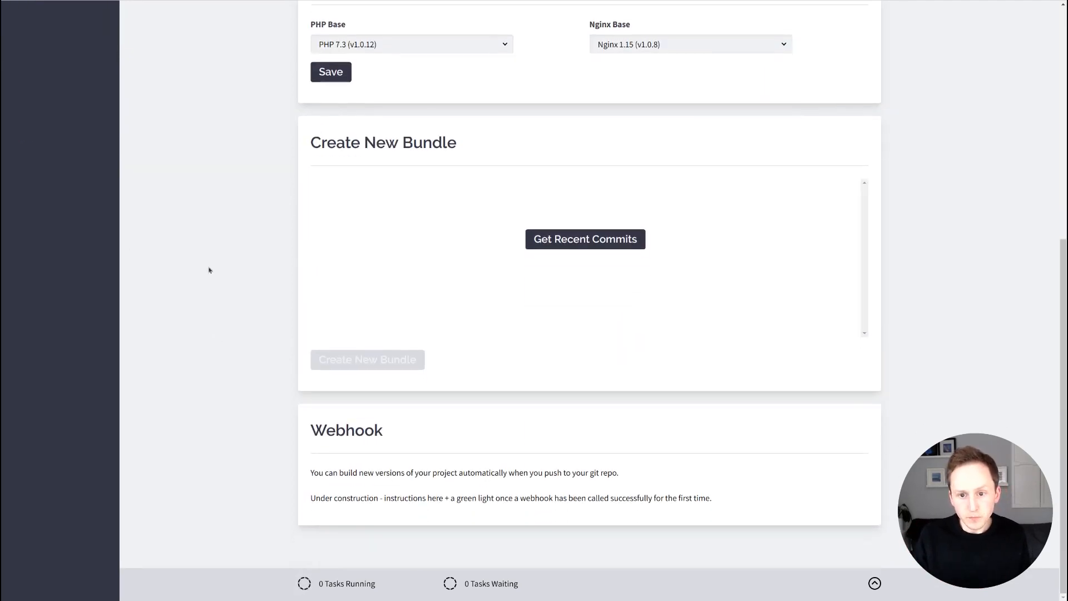
scroll(545, 230, up, 1)
scroll(550, 295, down, 1)
click(578, 242)
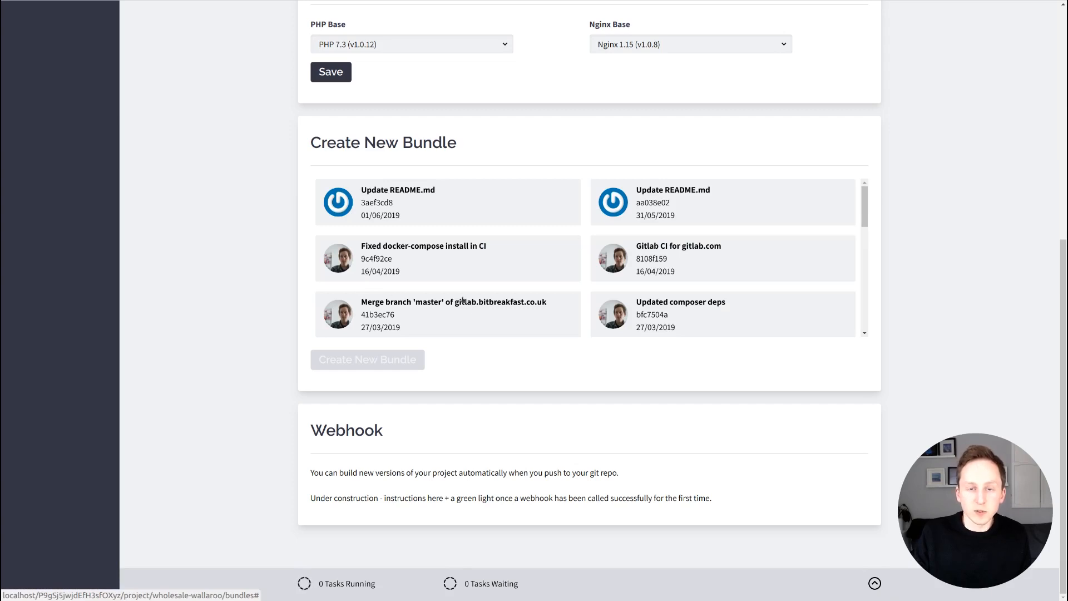
click(459, 212)
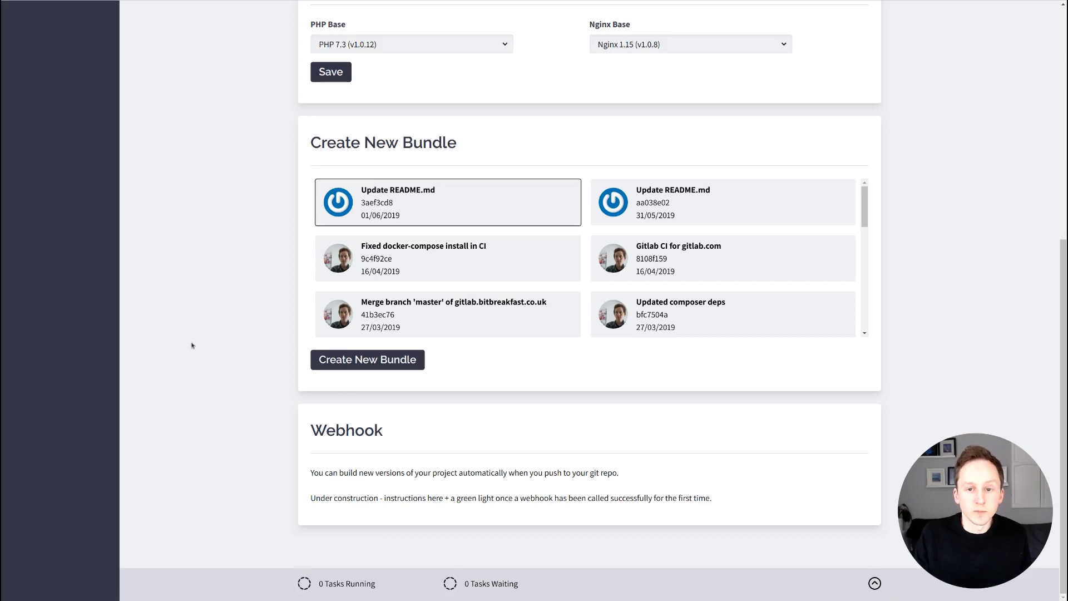
scroll(316, 361, up, 1)
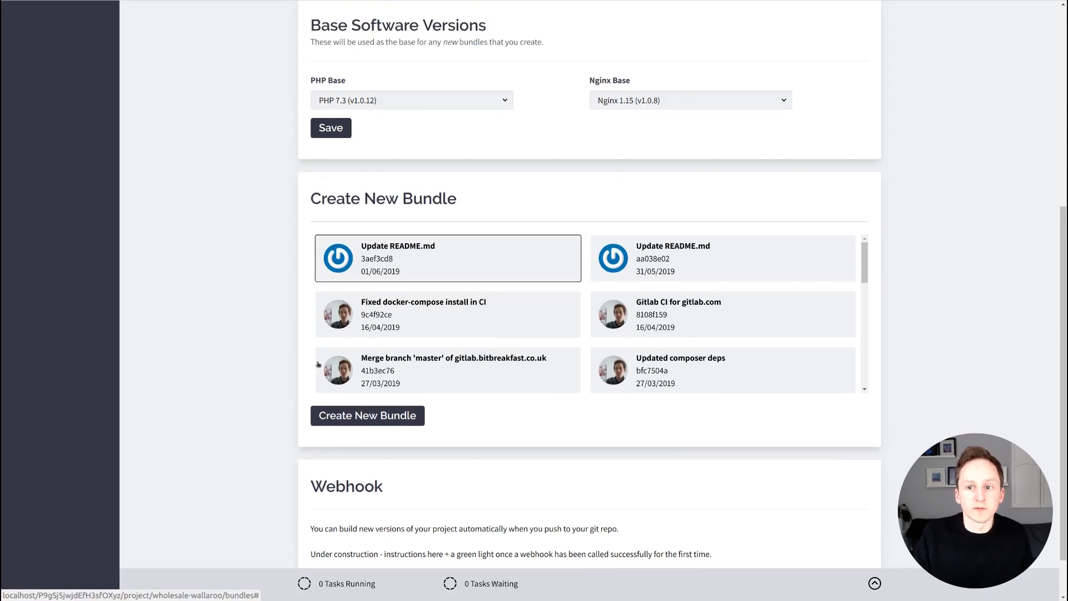
scroll(318, 364, up, 6)
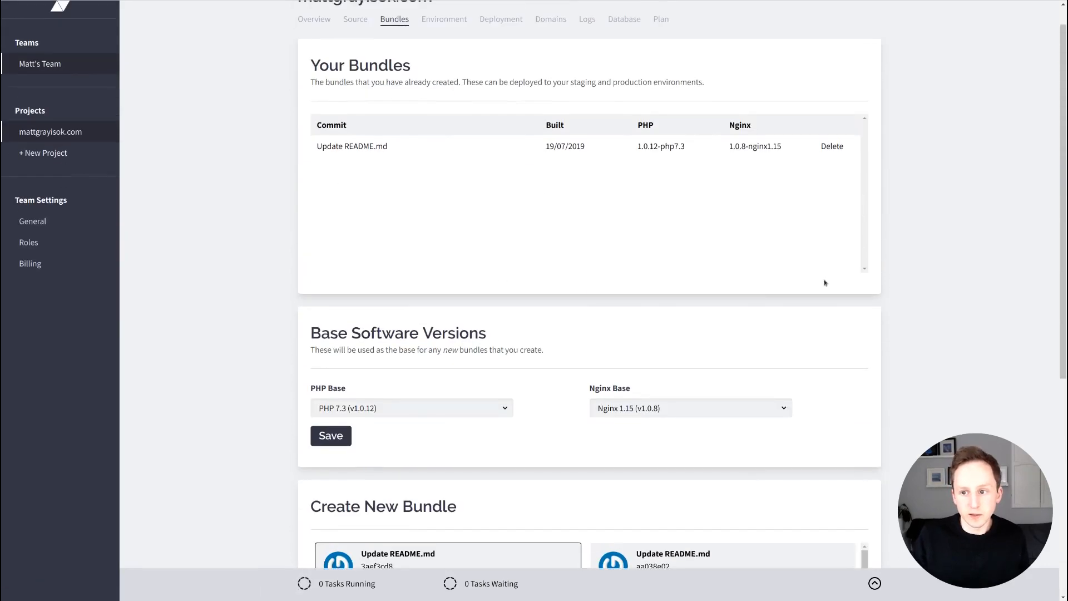
scroll(284, 278, down, 7)
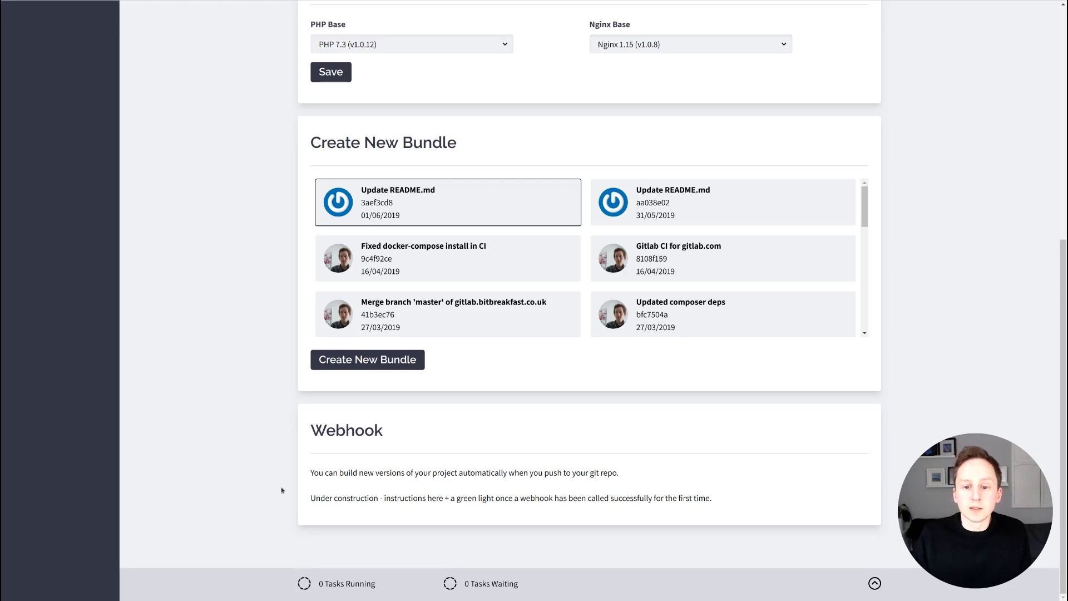
scroll(277, 433, up, 7)
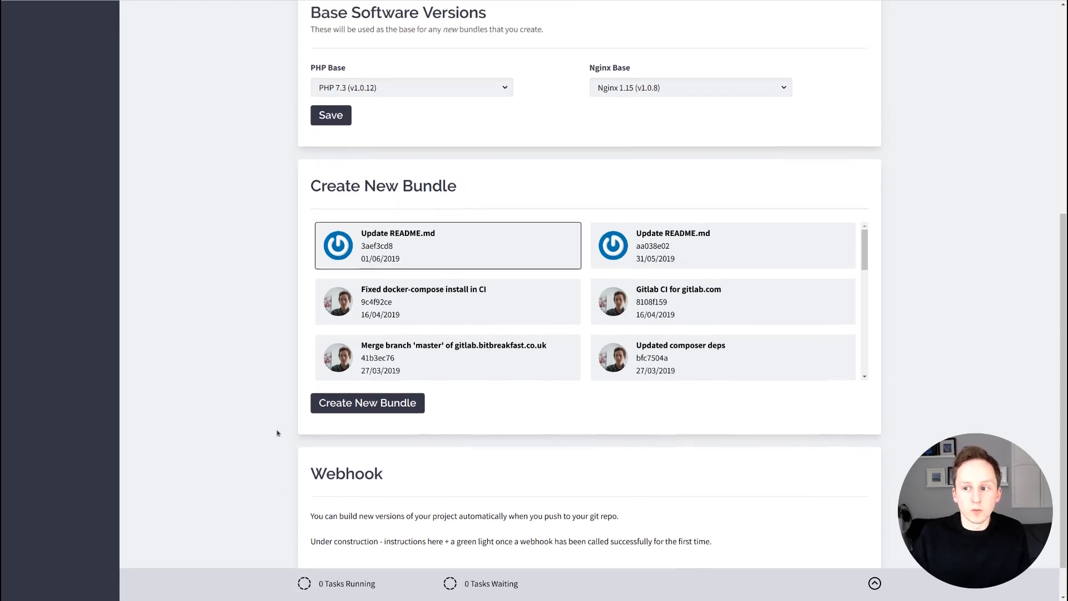
scroll(275, 434, up, 1)
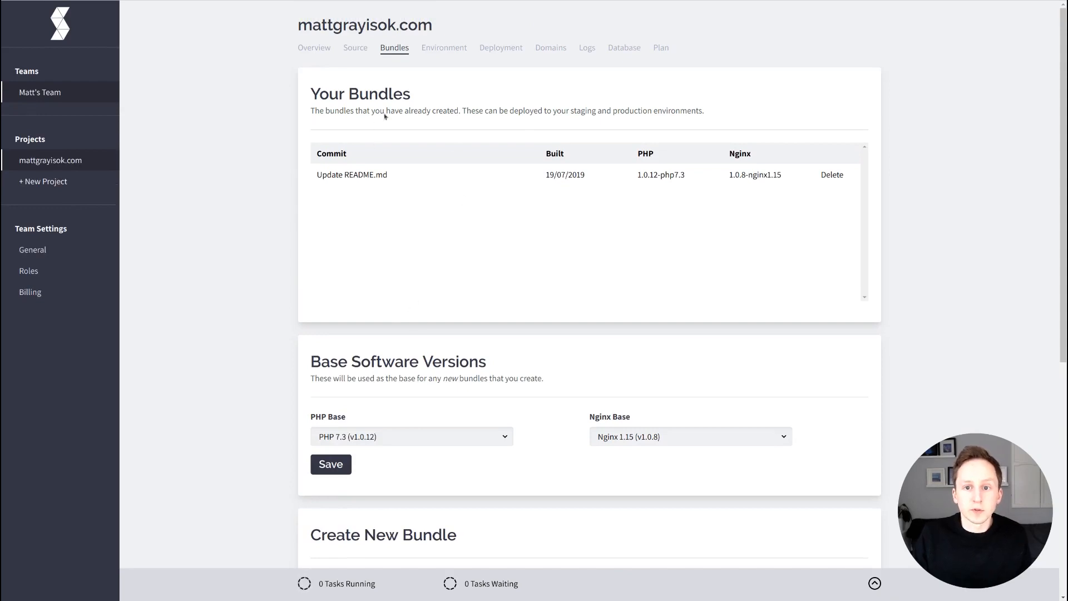
Review the Environment tab, from the DB_TABLE_PREFIX craft_ variable down to the License section.
click(448, 88)
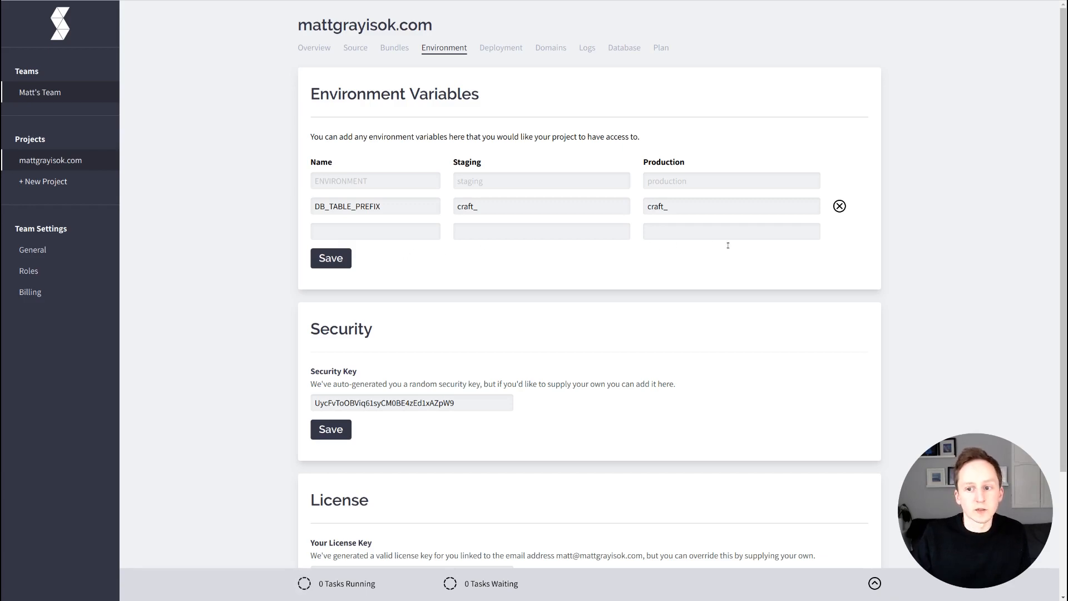
scroll(264, 330, down, 1)
scroll(263, 329, up, 1)
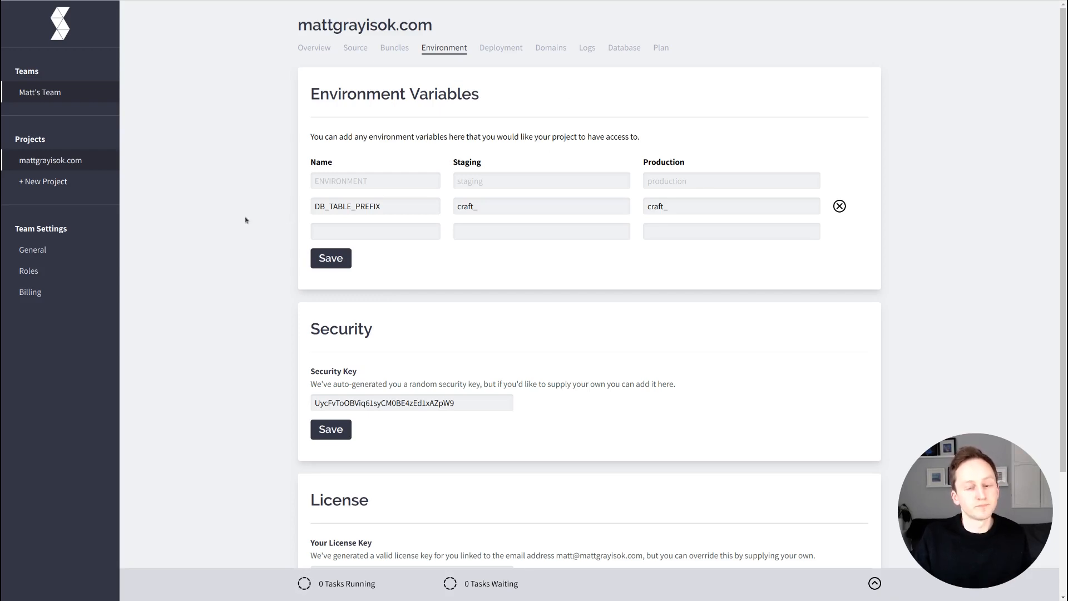
scroll(244, 289, down, 3)
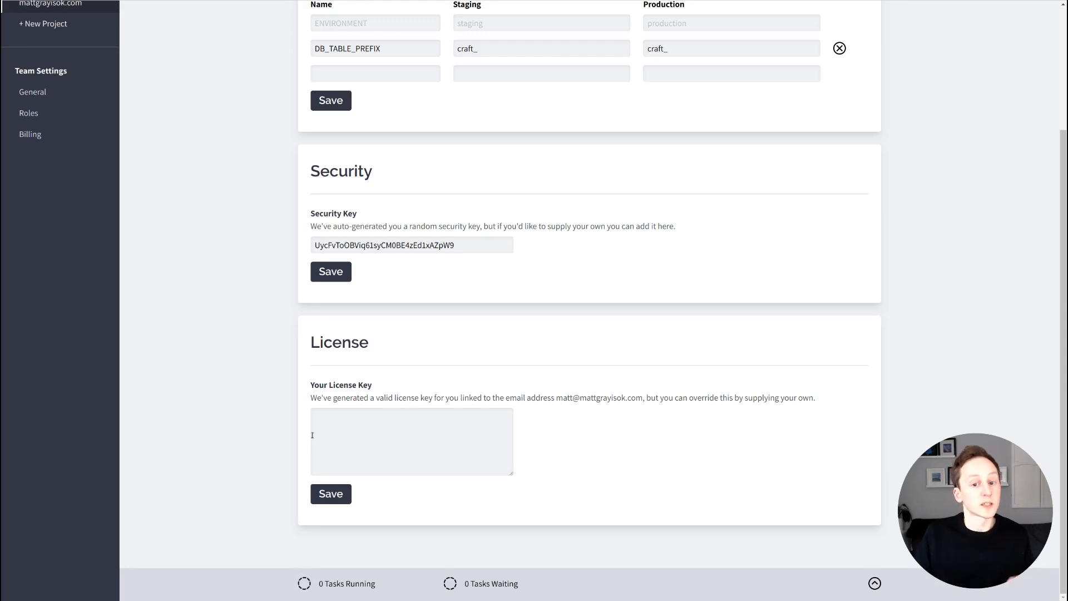
Leave the License Key field empty and go to the Deployment tab.
click(373, 466)
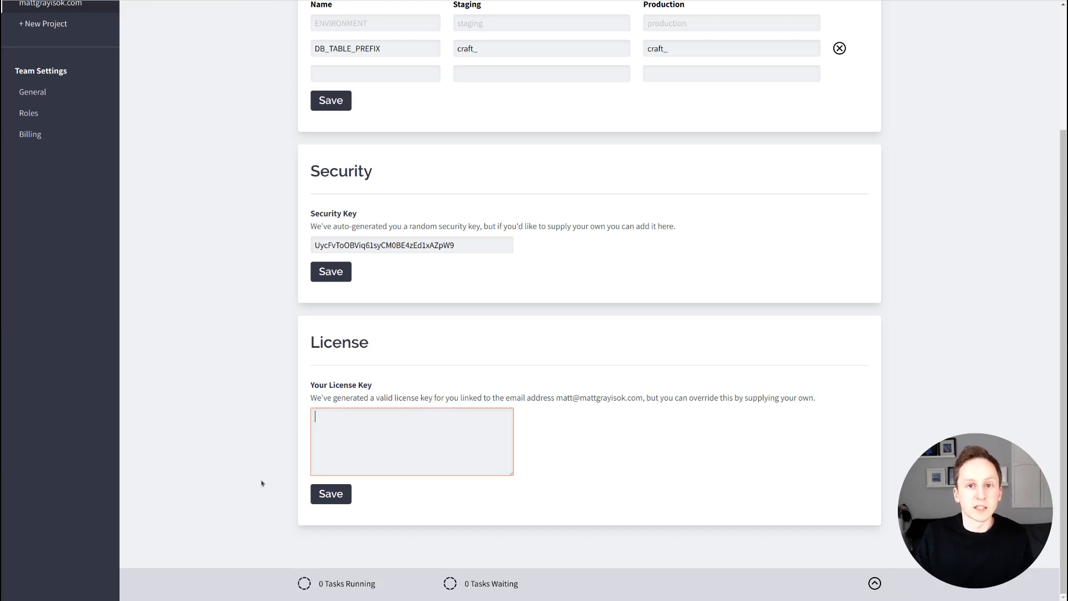
click(538, 433)
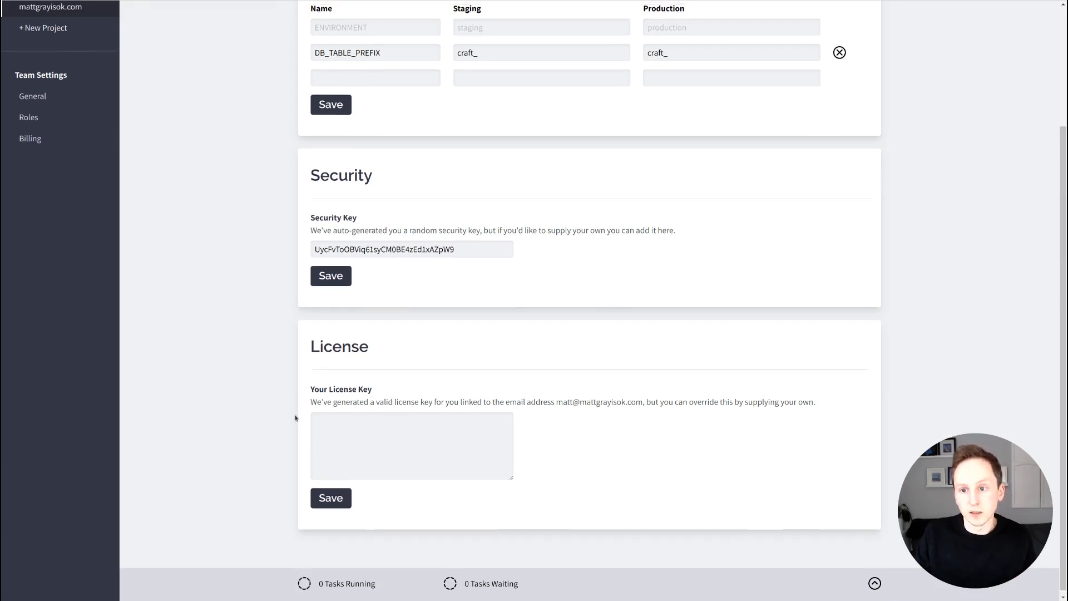
scroll(297, 414, up, 3)
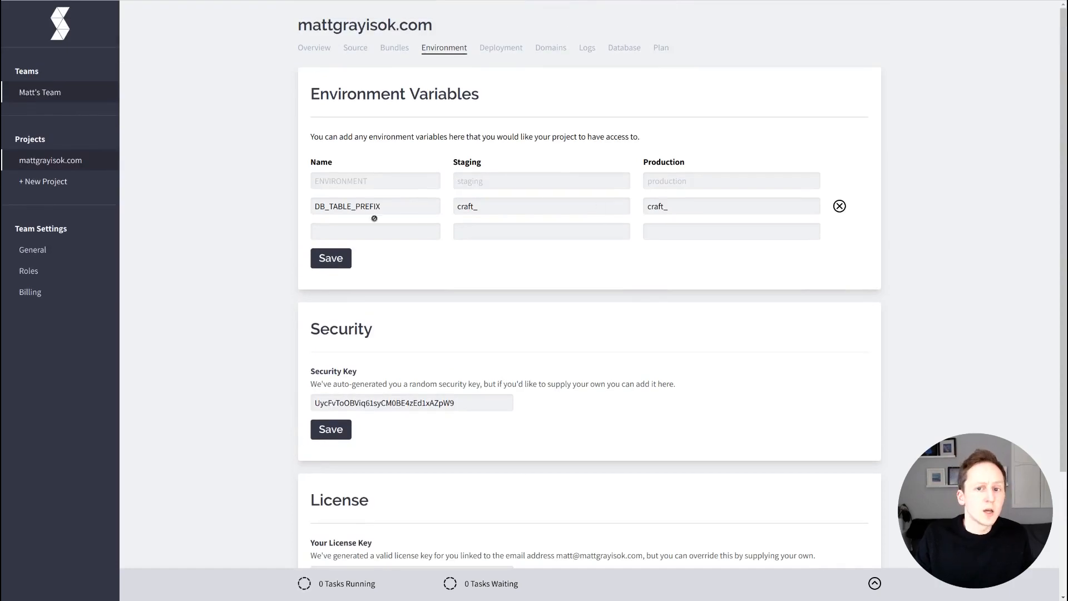
click(501, 86)
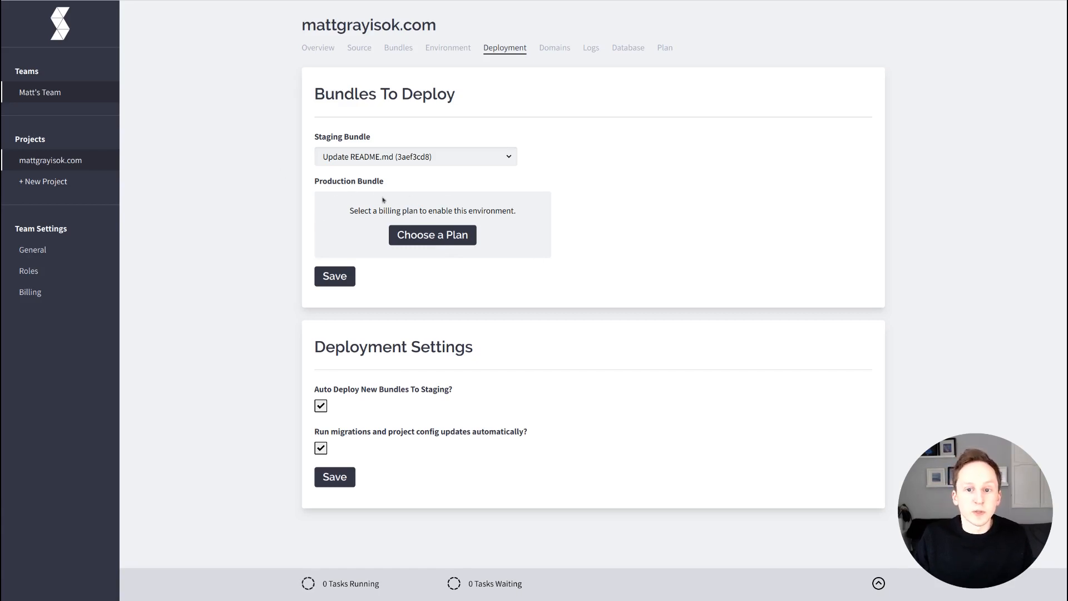
click(487, 194)
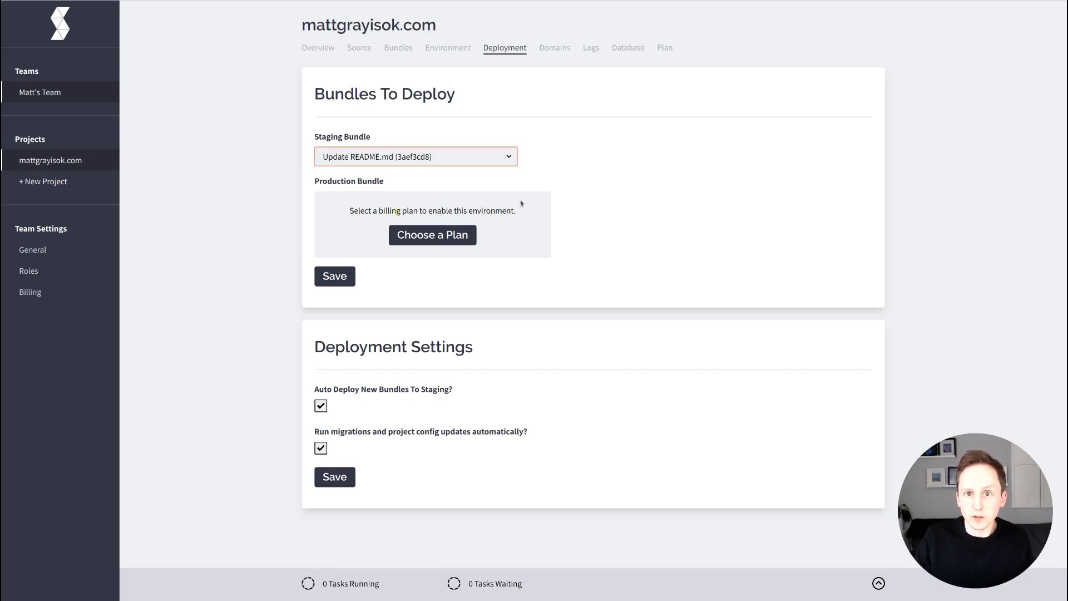
click(557, 192)
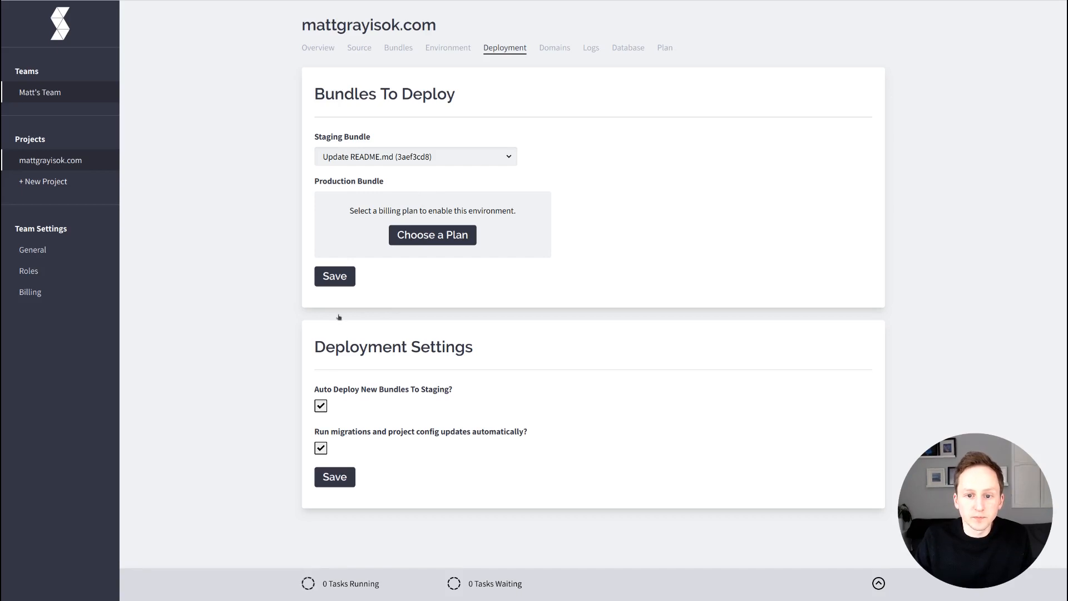
Disable auto-deploy to staging and automatic migrations, save, then go to the Domains page.
click(320, 405)
click(321, 448)
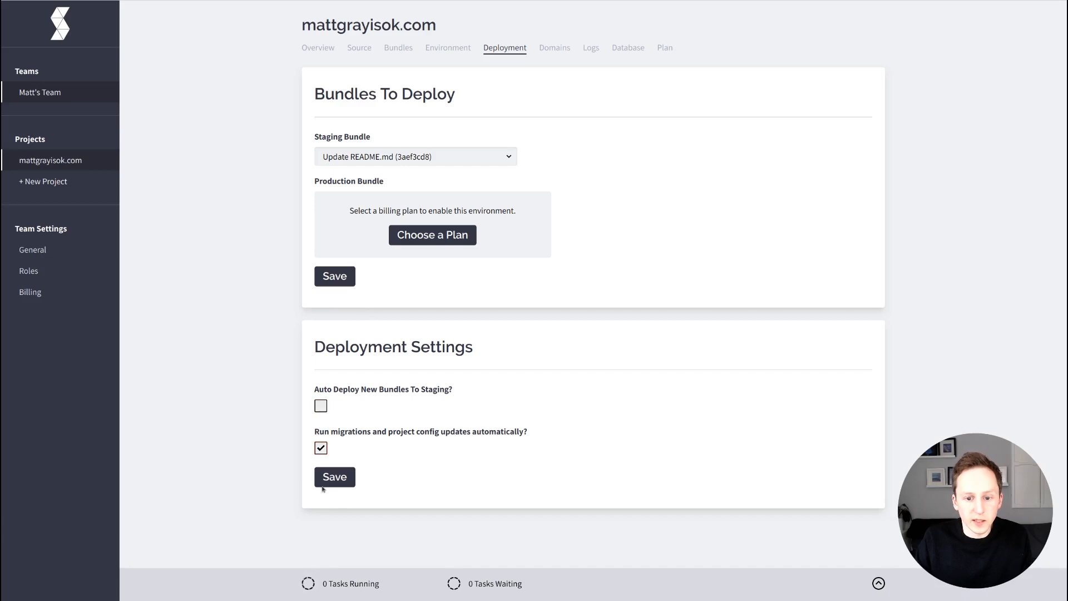
click(336, 477)
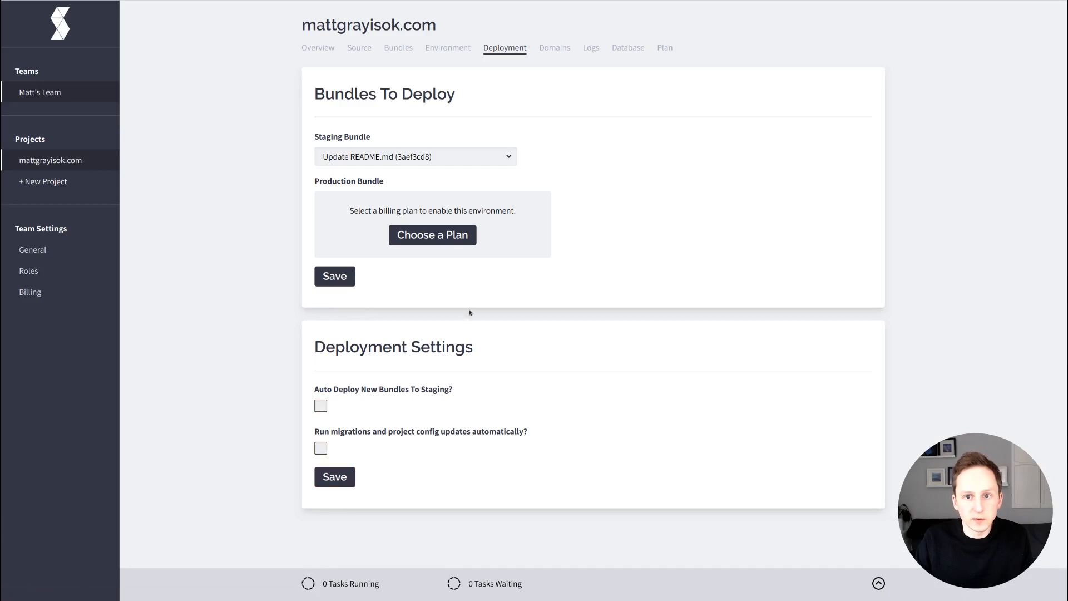
click(362, 163)
click(360, 172)
click(342, 278)
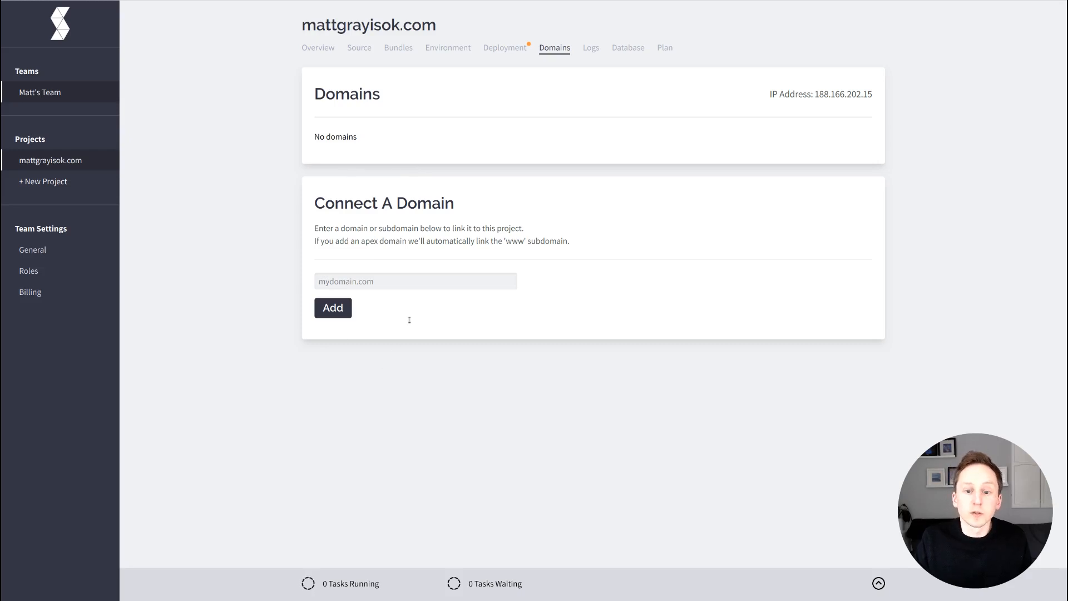
click(419, 282)
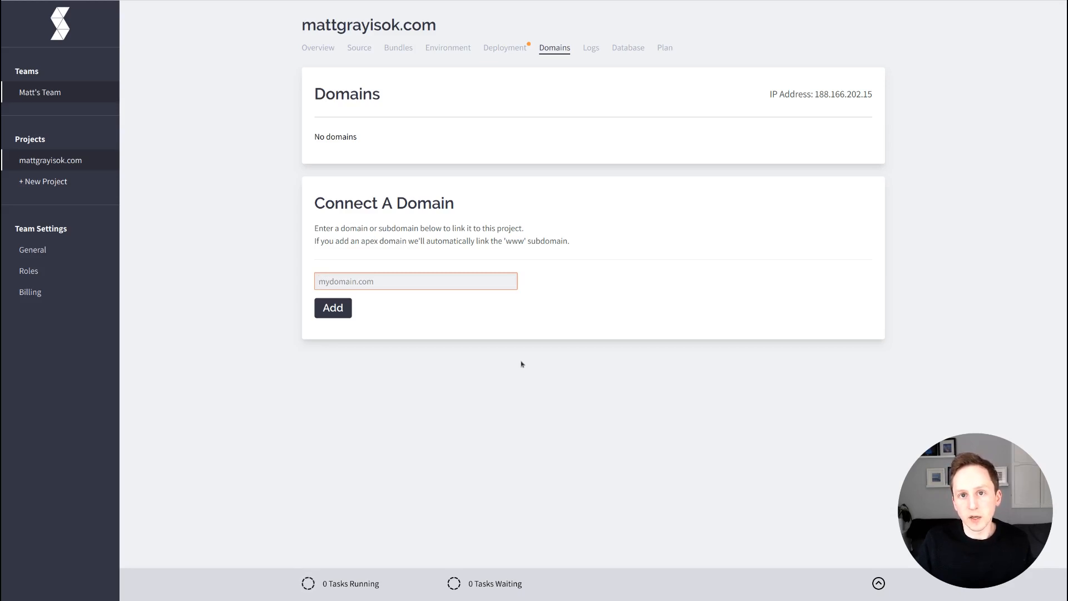
Try adding mattgrayisok.com as a domain, which fails because it is already taken.
text(matt)
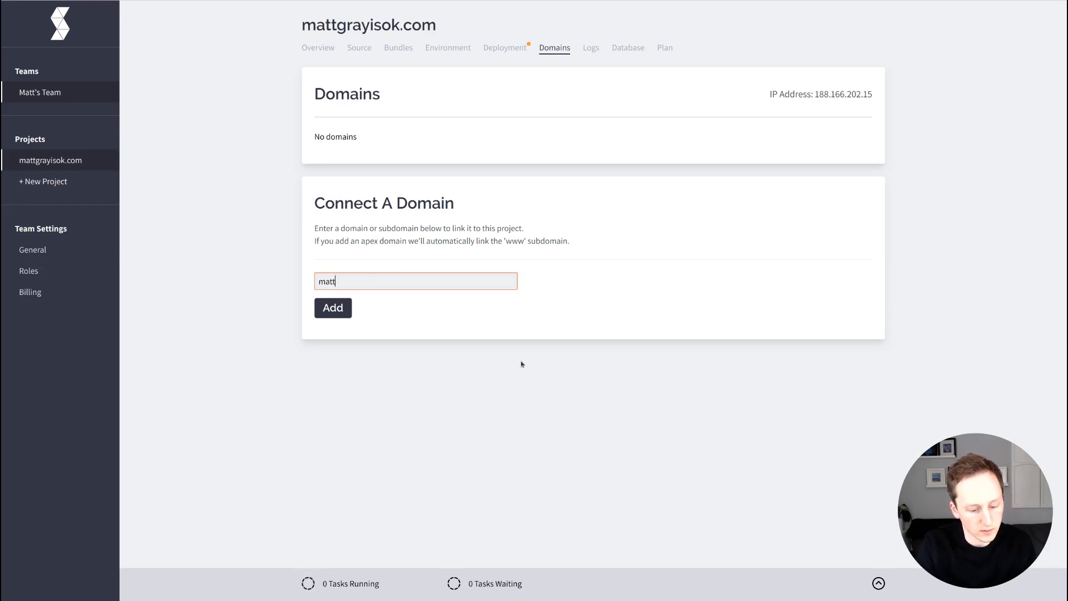
text(grayisok.com)
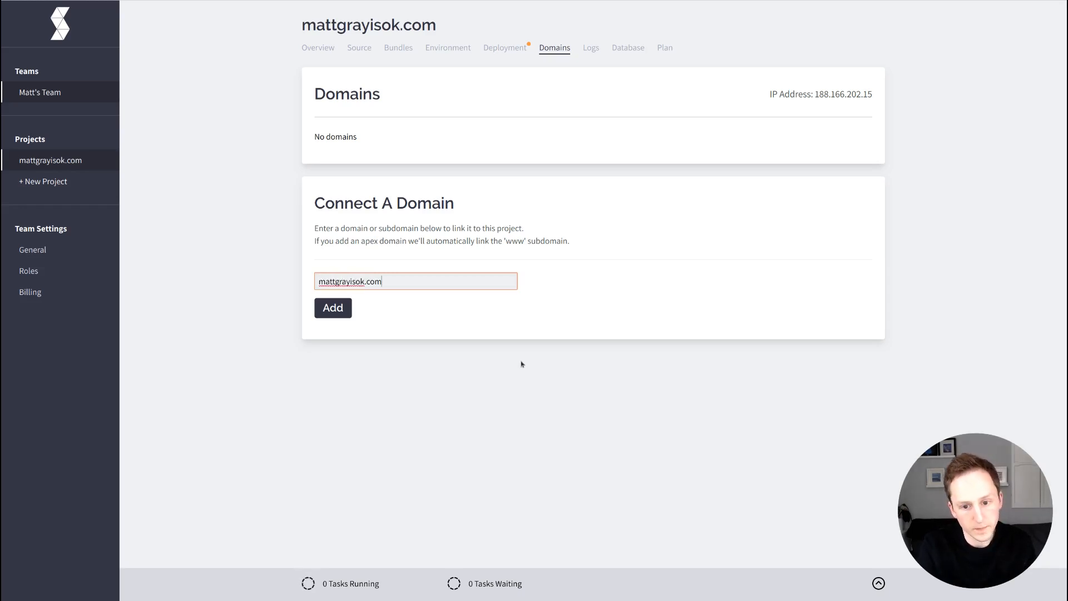
key(Return)
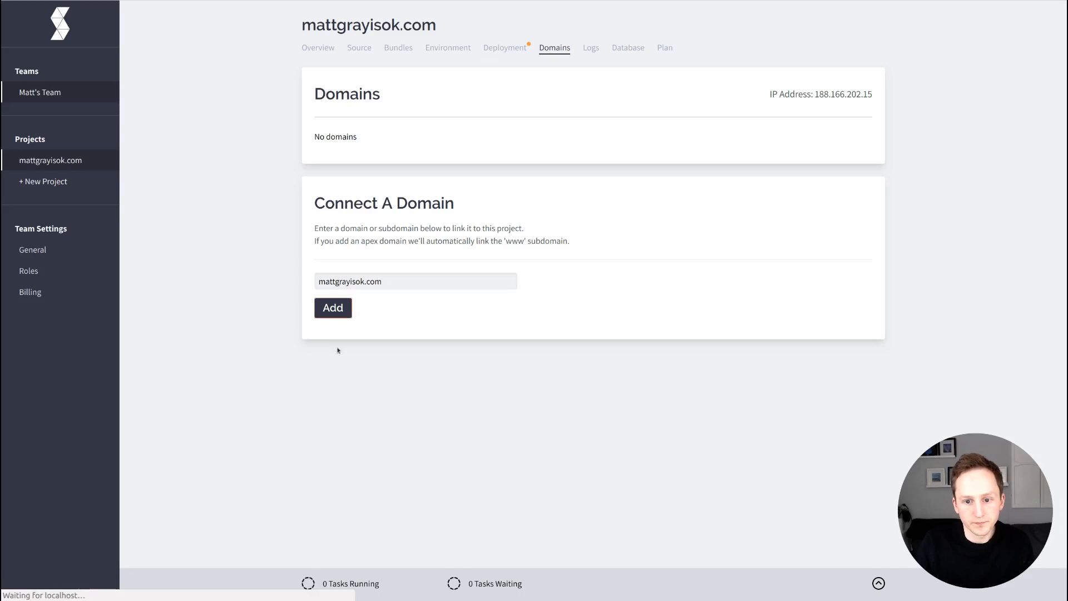
click(365, 296)
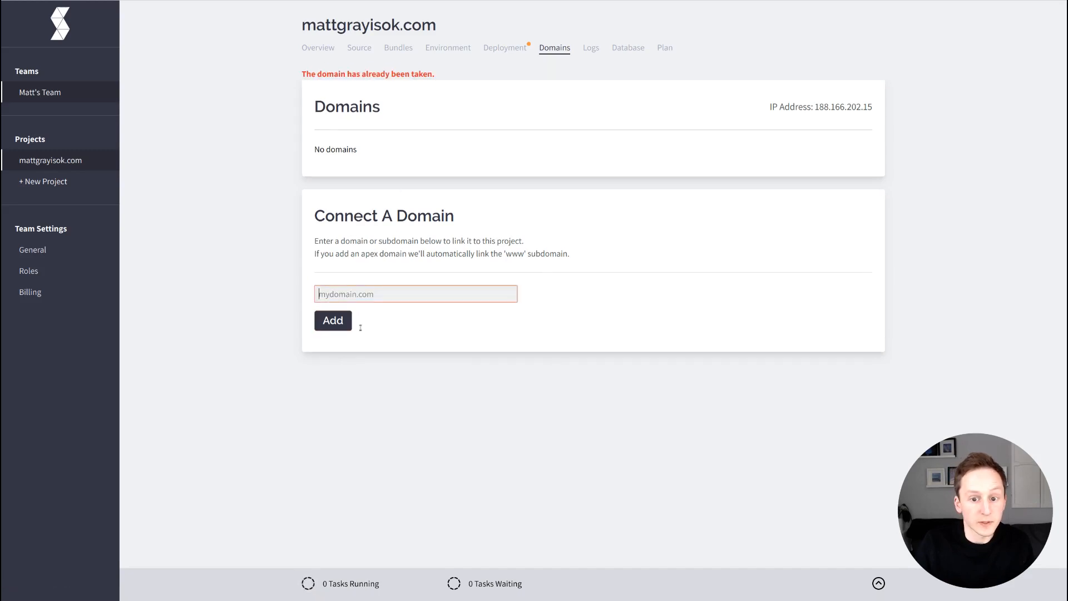
Add test5.mattgrayisok.com as a project domain and run its verification.
text(test5.mattgrayisok.com)
key(Return)
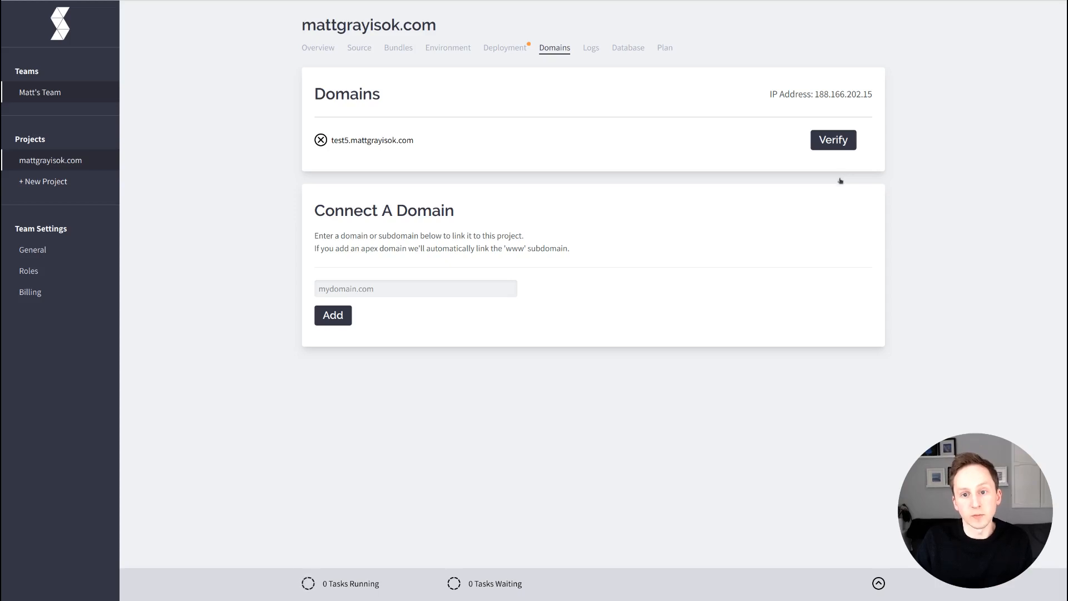
click(833, 139)
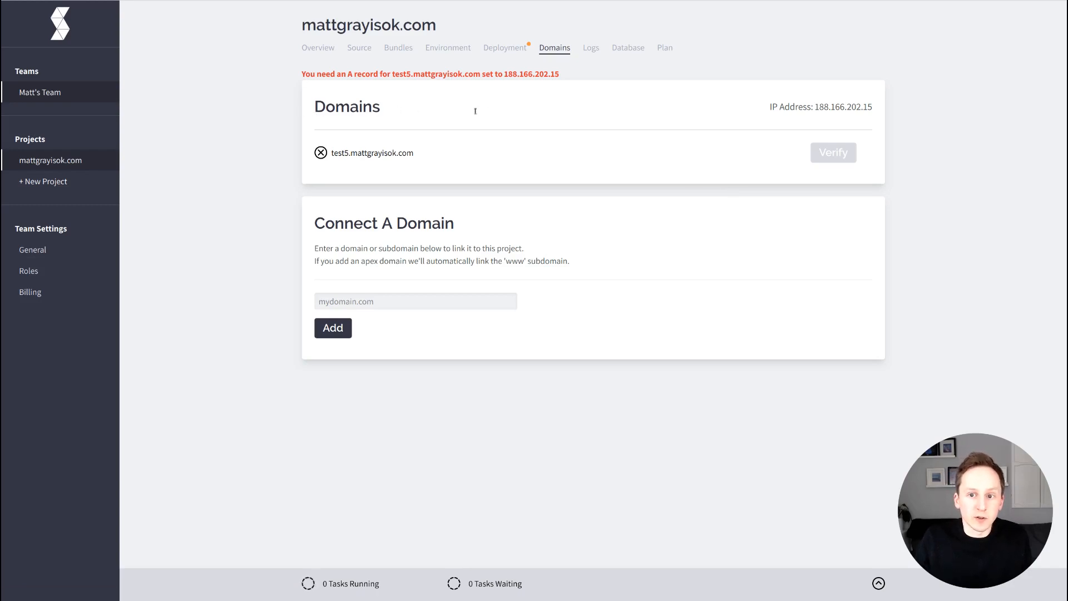
Select the required A record IP 188.166.202.15 shown in the verification error.
double_click(524, 74)
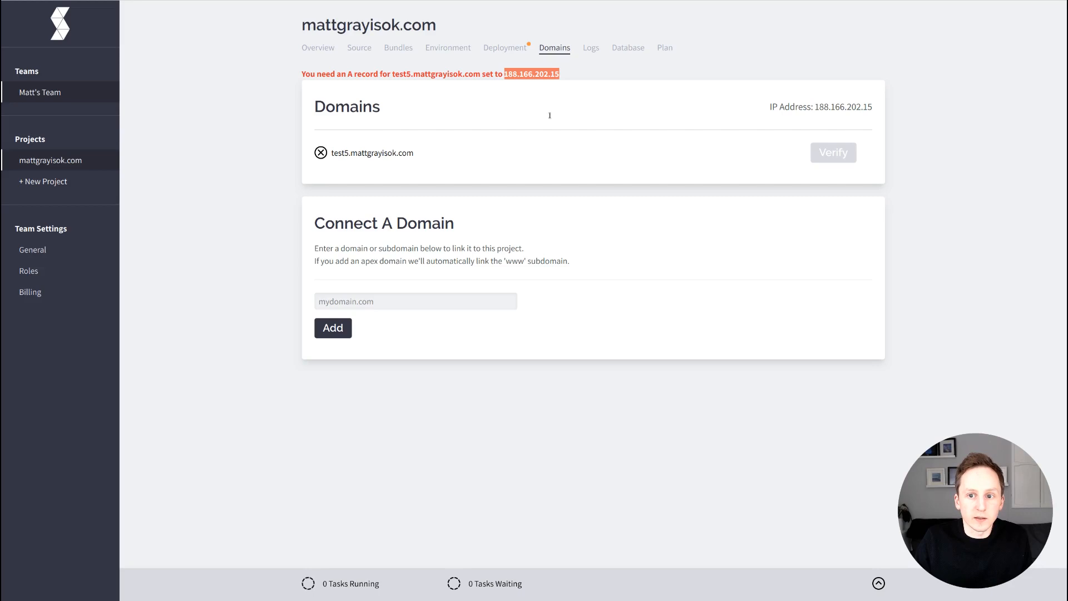
click(550, 115)
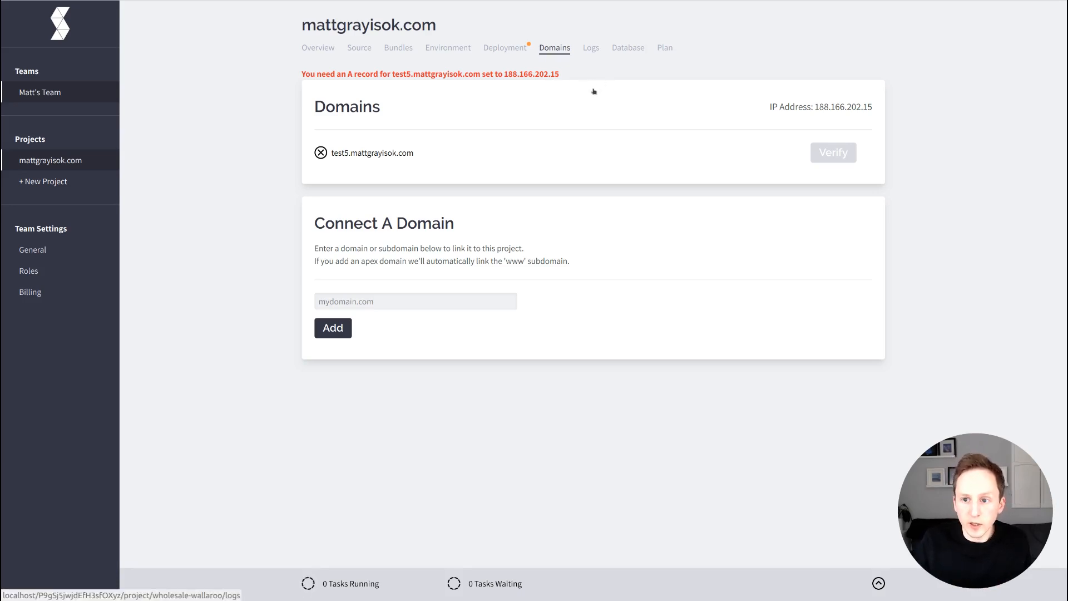
click(591, 47)
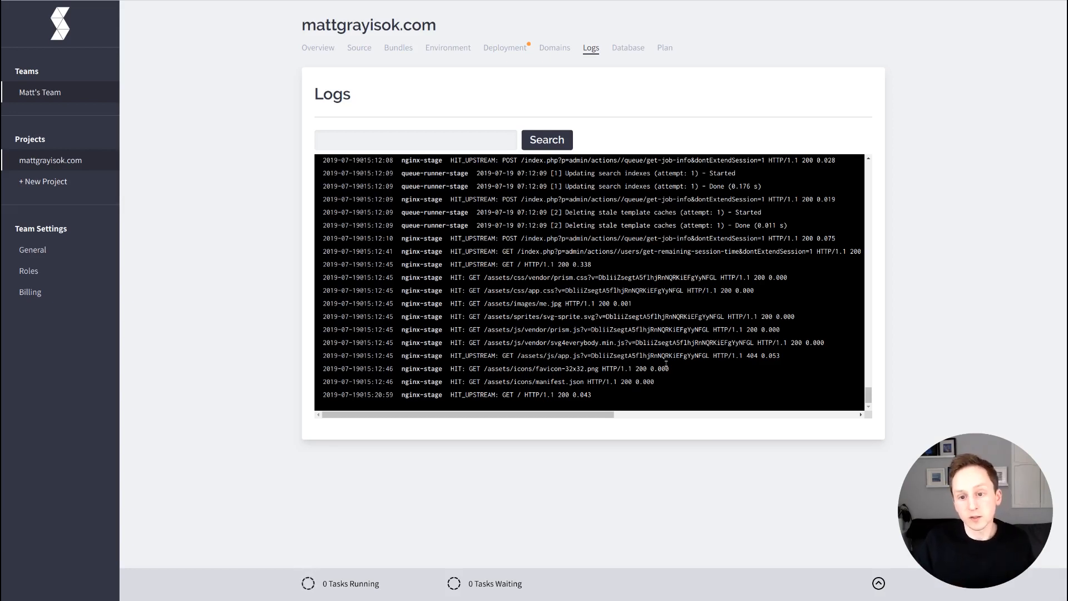
drag(402, 290, 443, 290)
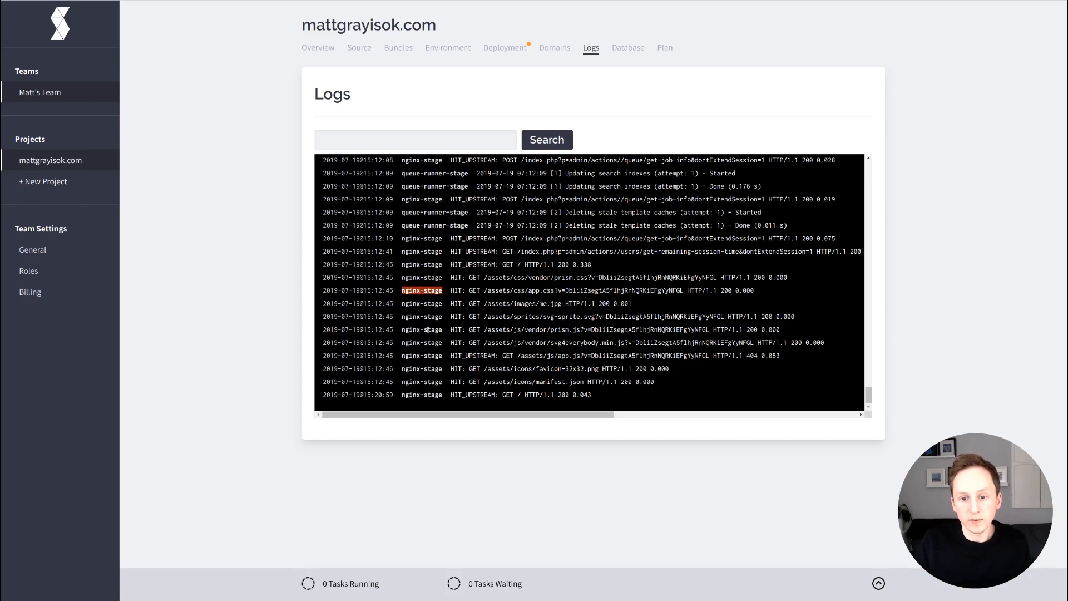
scroll(424, 326, up, 2)
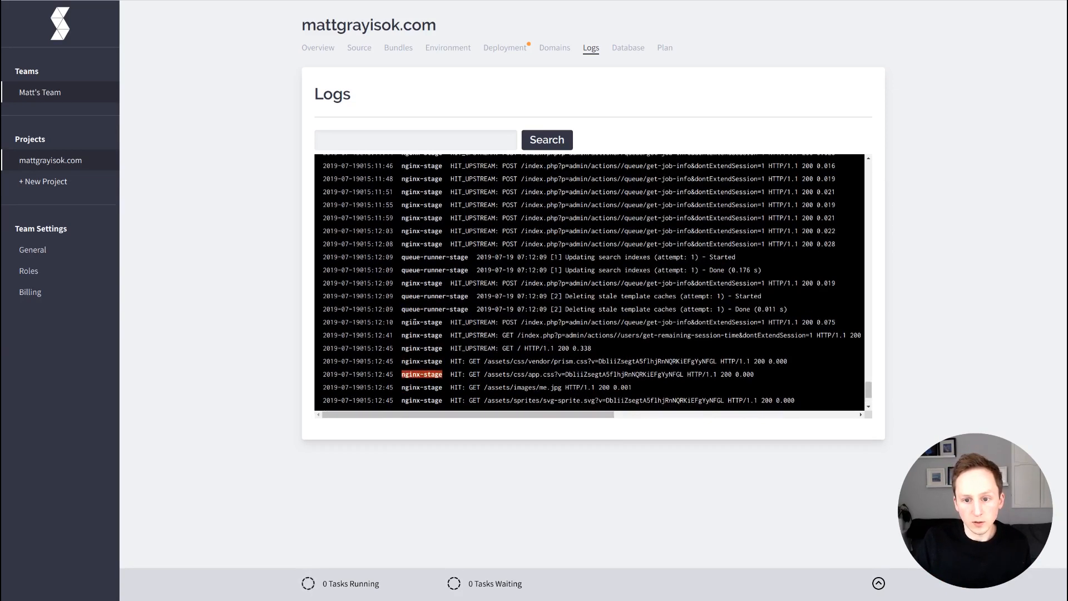
double_click(411, 257)
drag(410, 298, 429, 298)
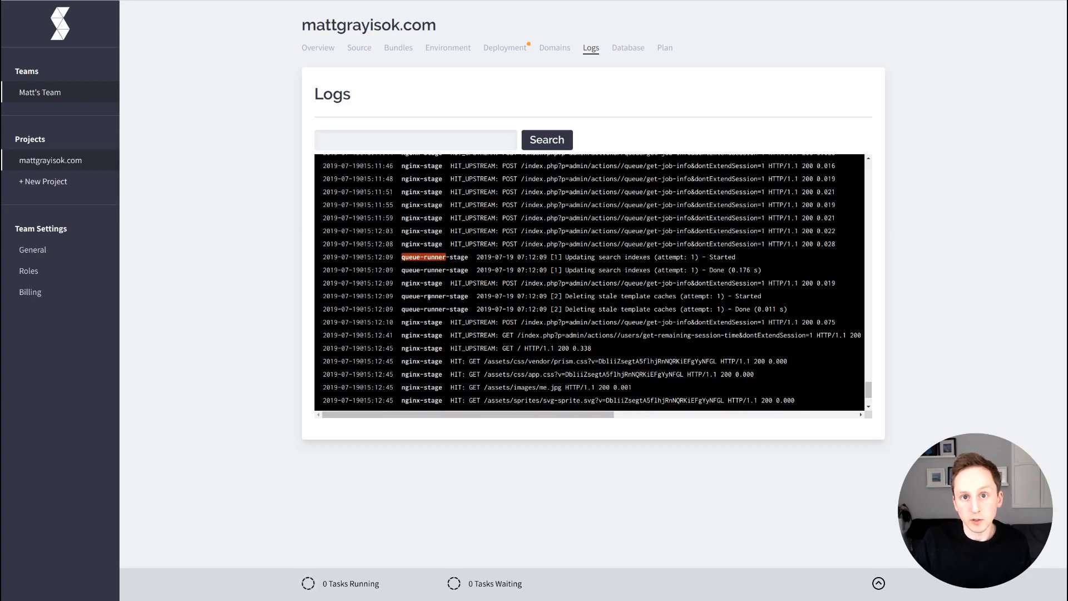
scroll(423, 330, up, 3)
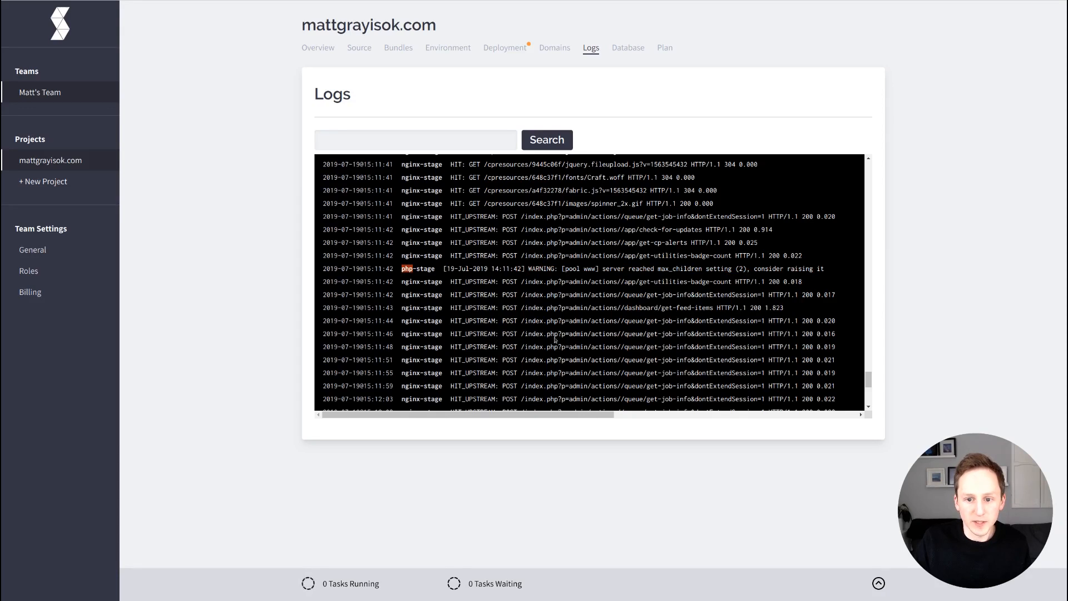
scroll(434, 342, up, 1)
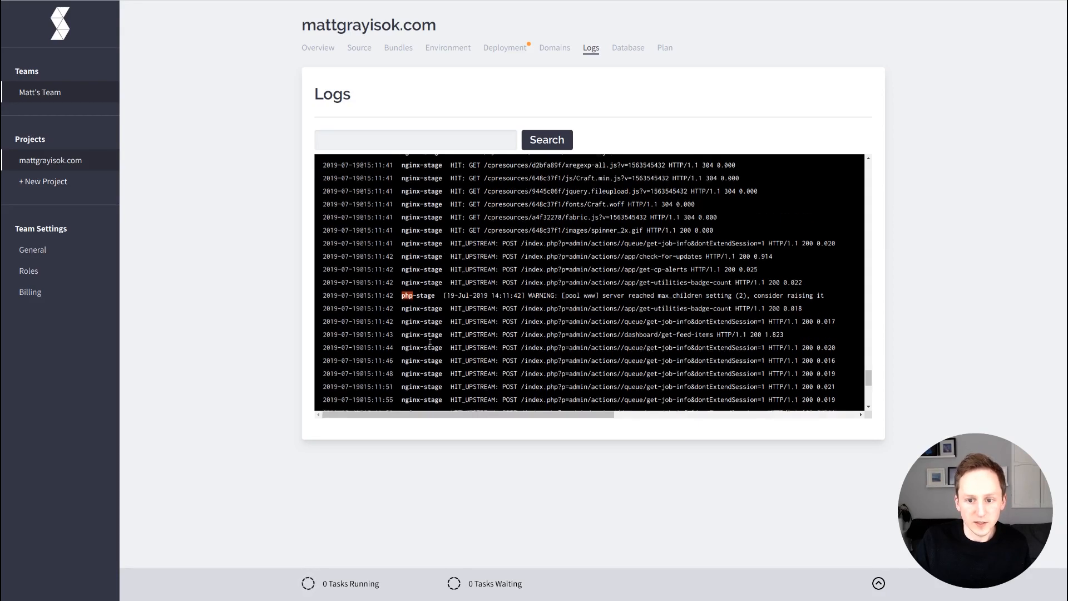
scroll(420, 344, up, 8)
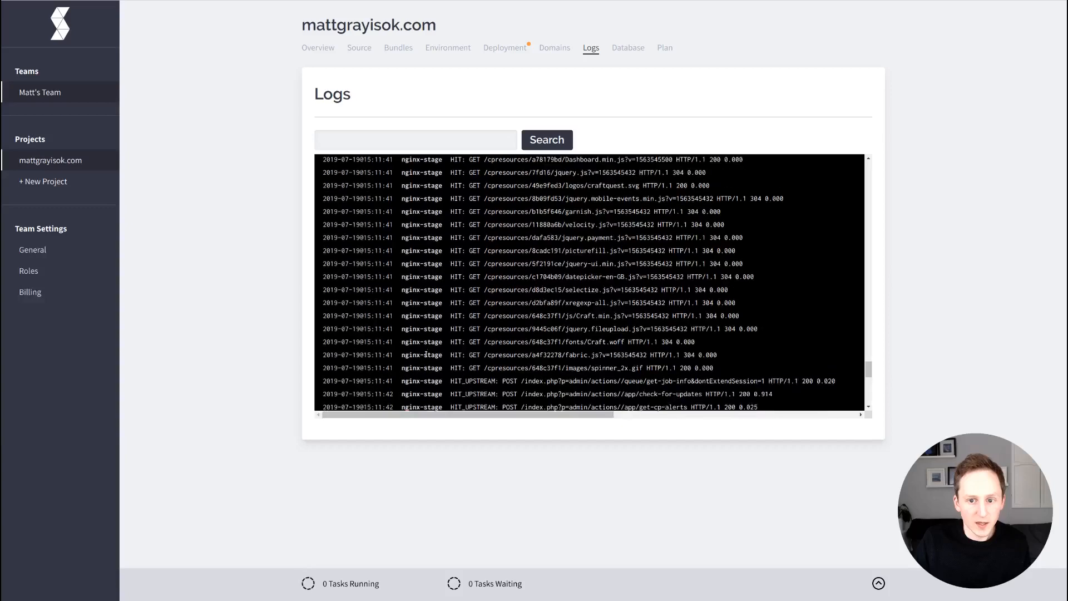
scroll(423, 358, up, 9)
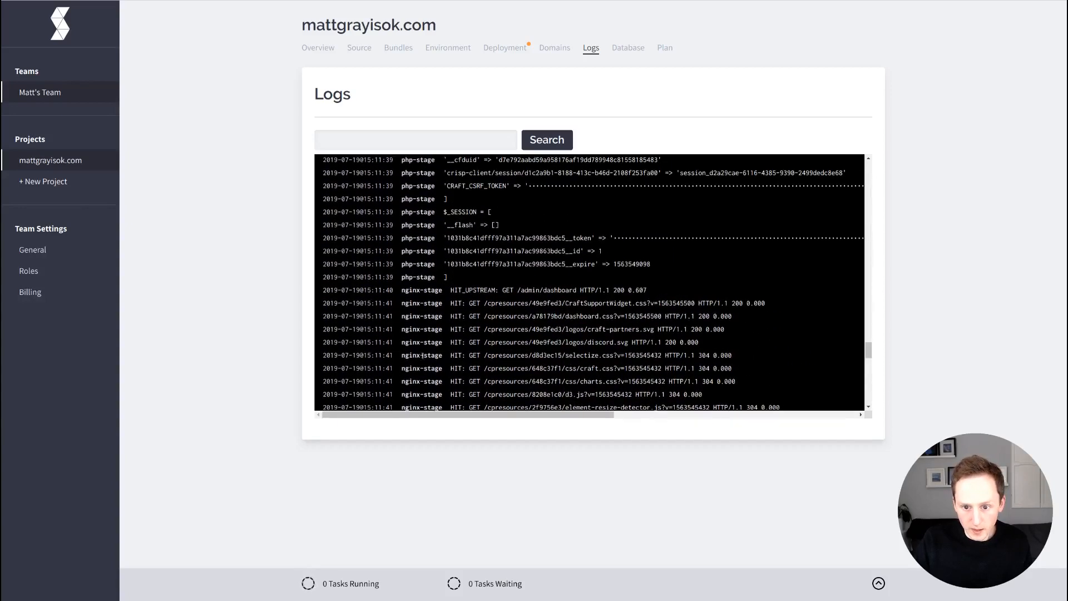
scroll(422, 355, up, 10)
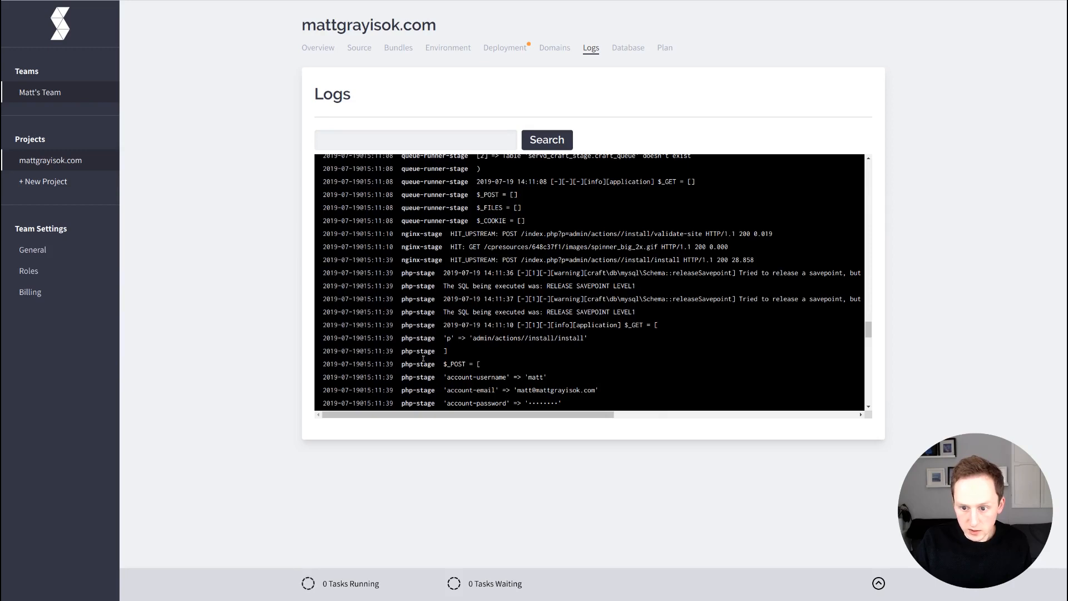
scroll(423, 359, up, 7)
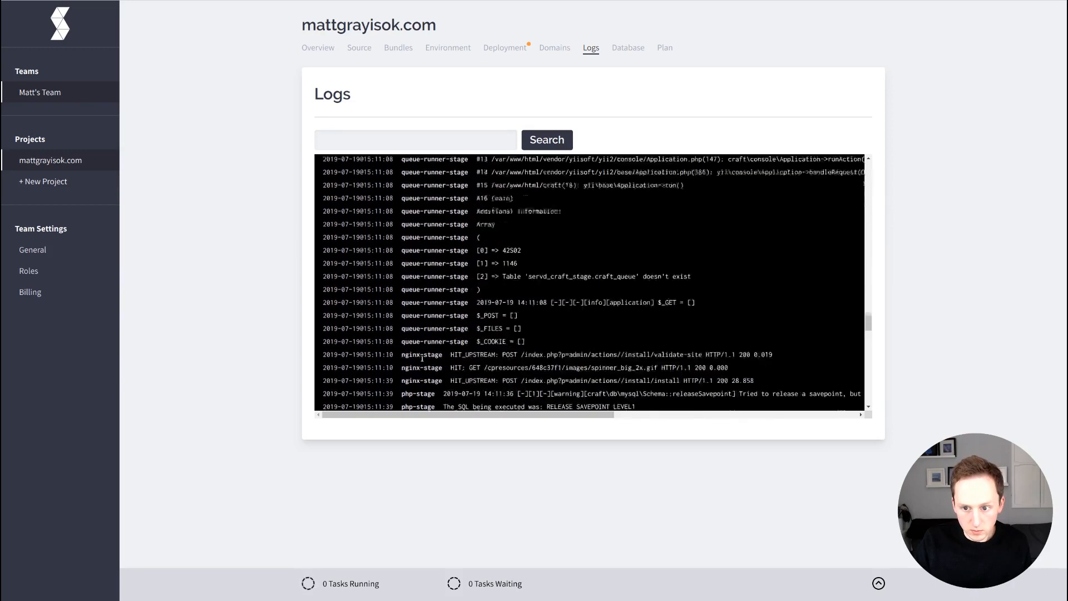
scroll(422, 359, down, 8)
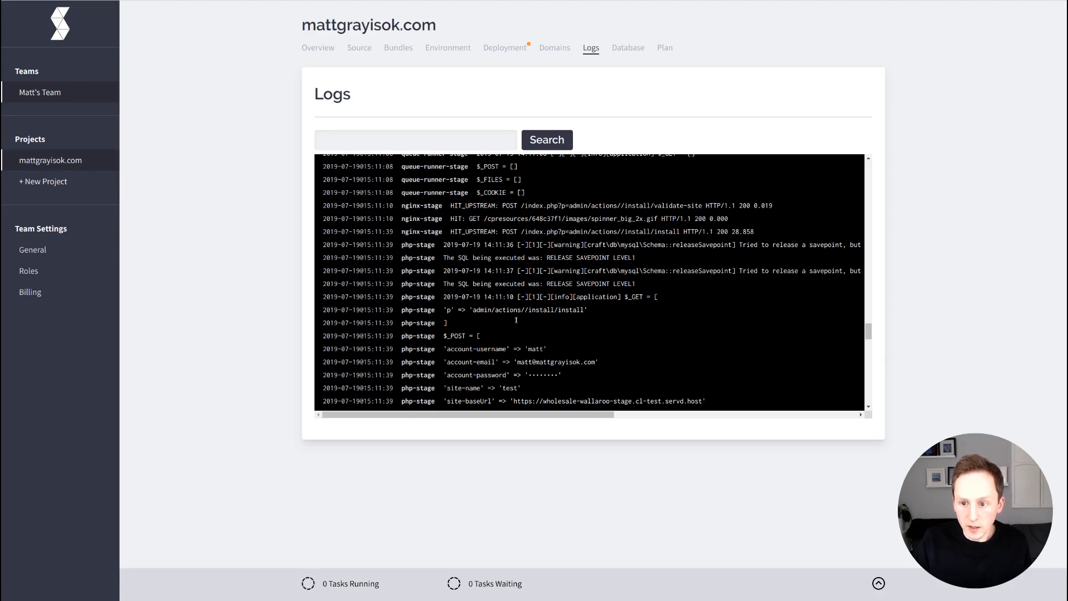
drag(376, 415, 389, 445)
double_click(805, 245)
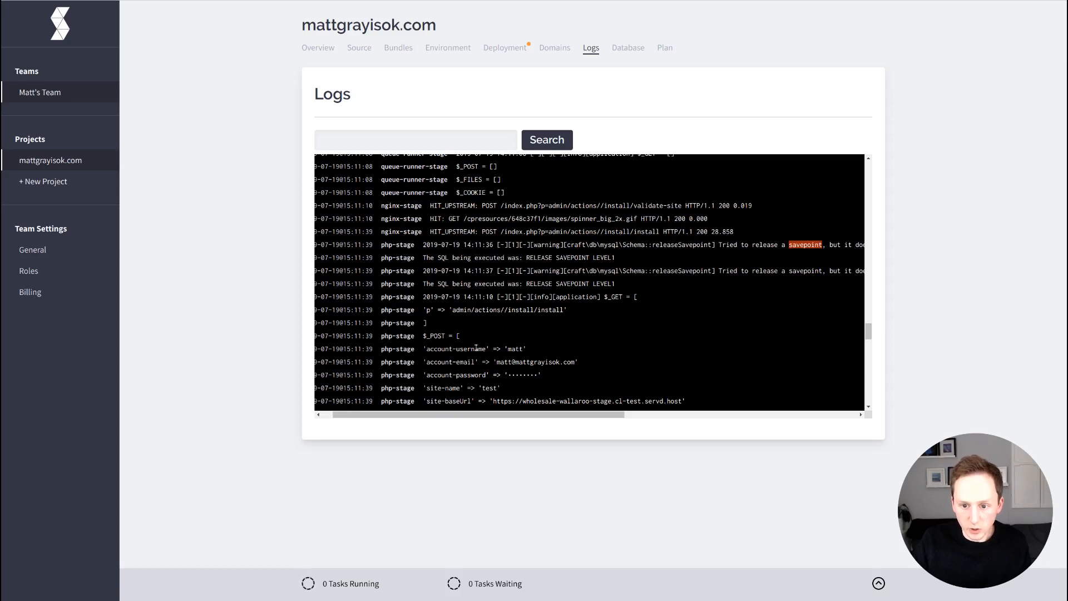
scroll(476, 347, down, 4)
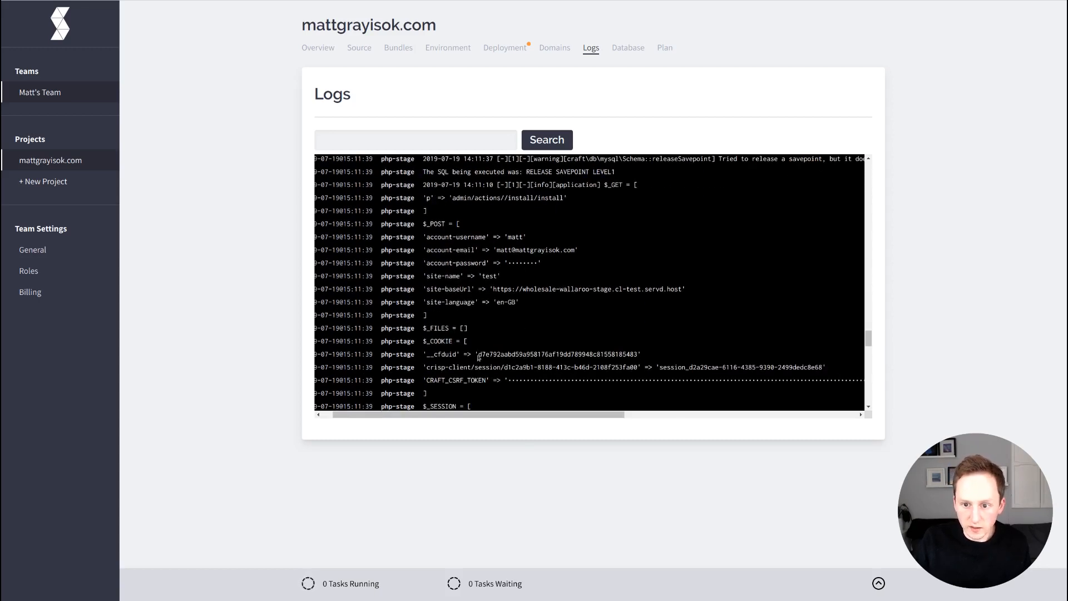
scroll(479, 357, down, 7)
scroll(508, 363, up, 10)
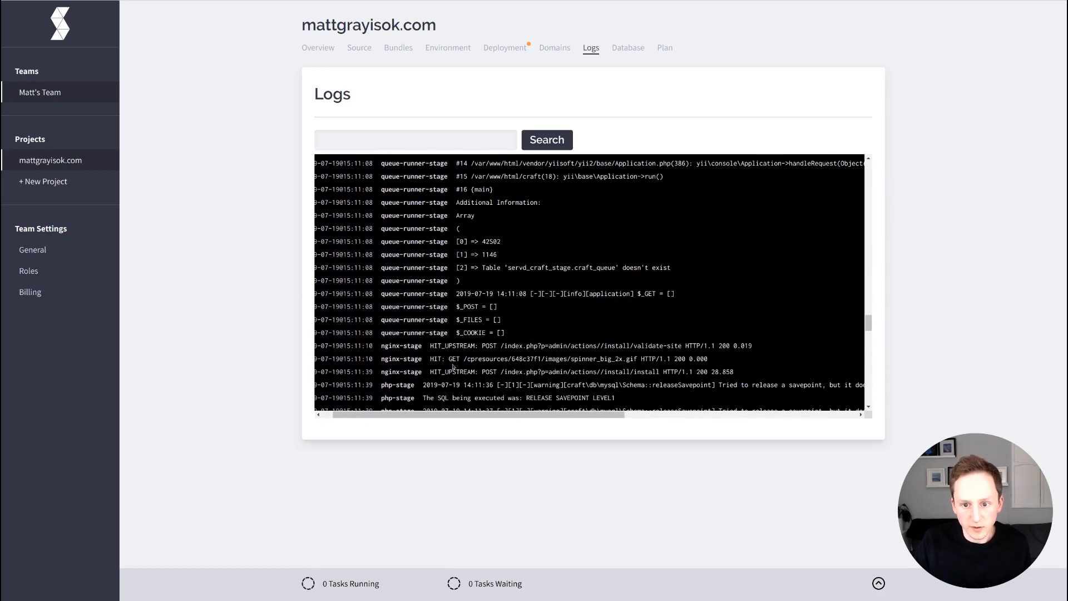
scroll(429, 367, up, 10)
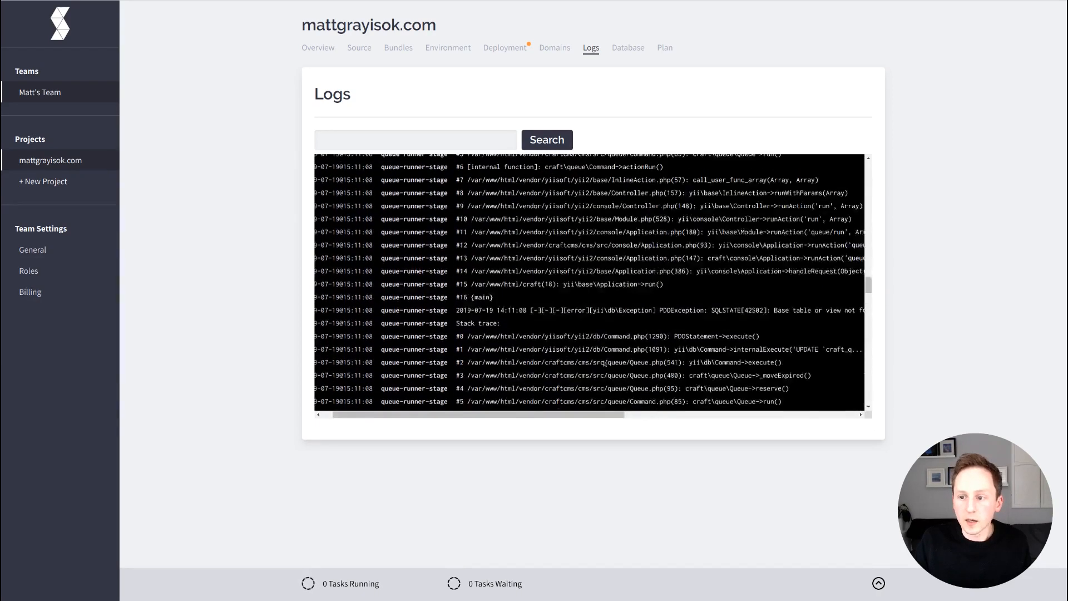
scroll(812, 332, down, 10)
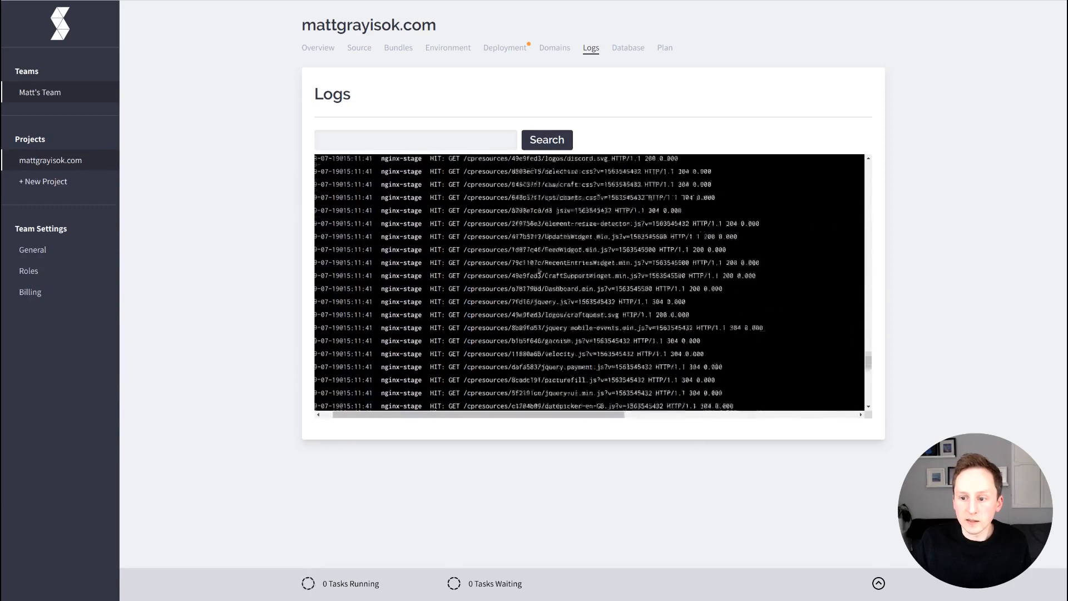
scroll(551, 295, down, 5)
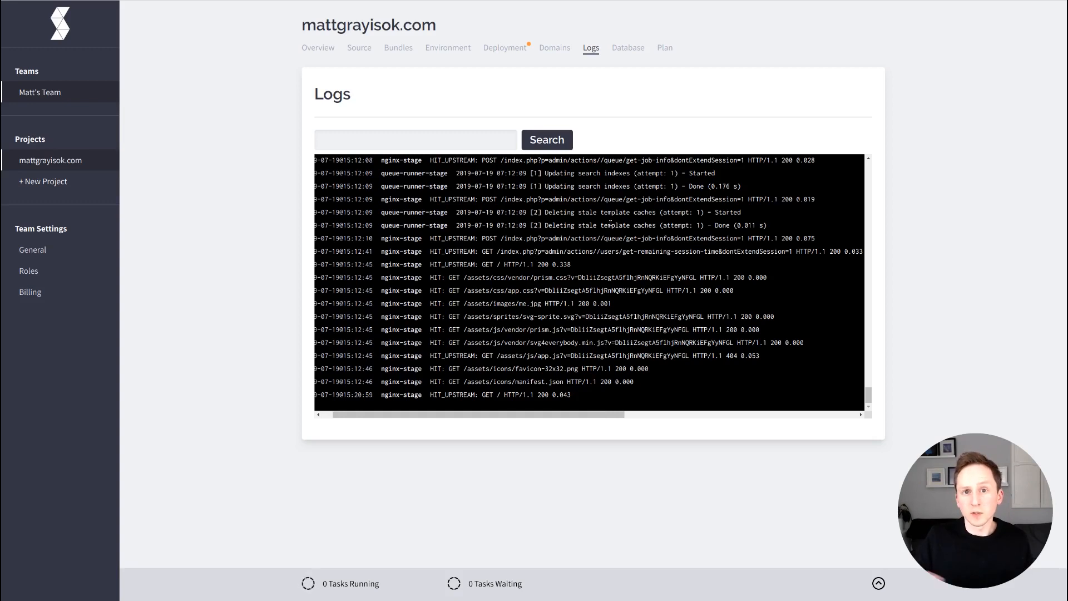
Search the staging logs for the term 'error'.
click(478, 140)
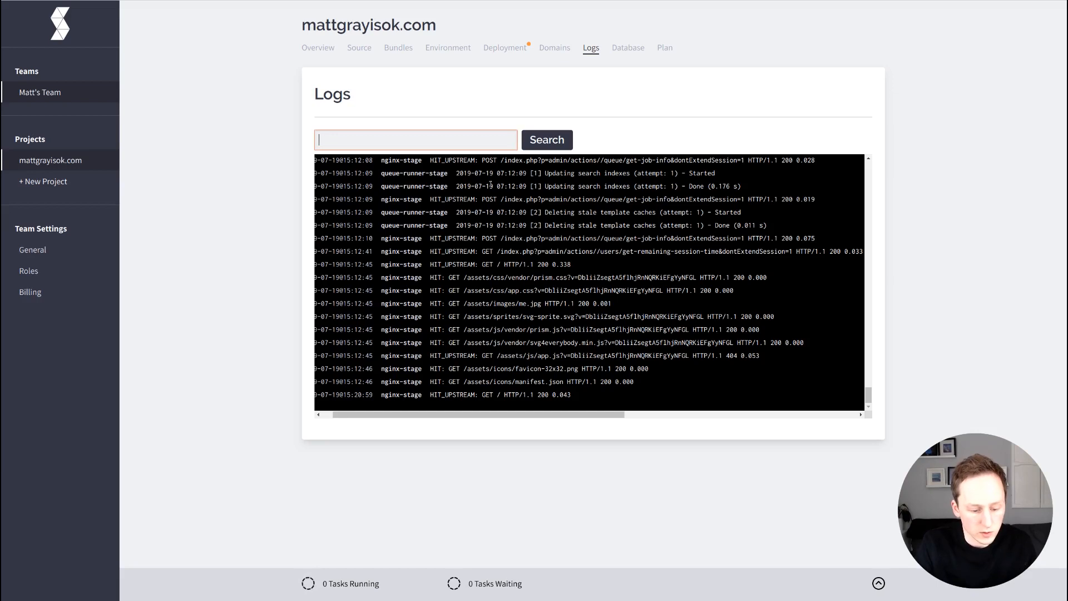
text(error)
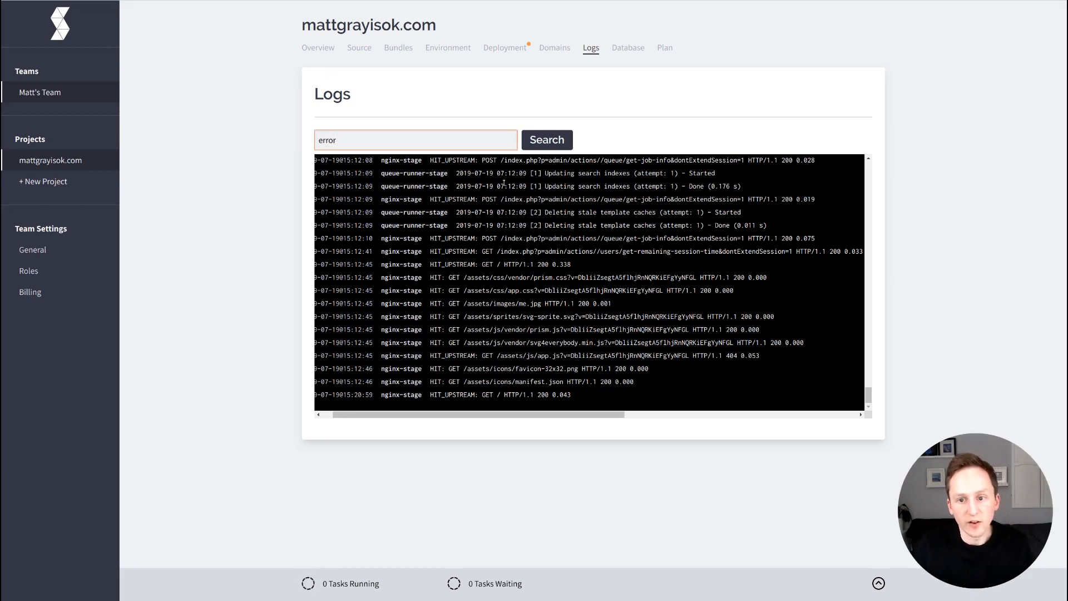
key(Return)
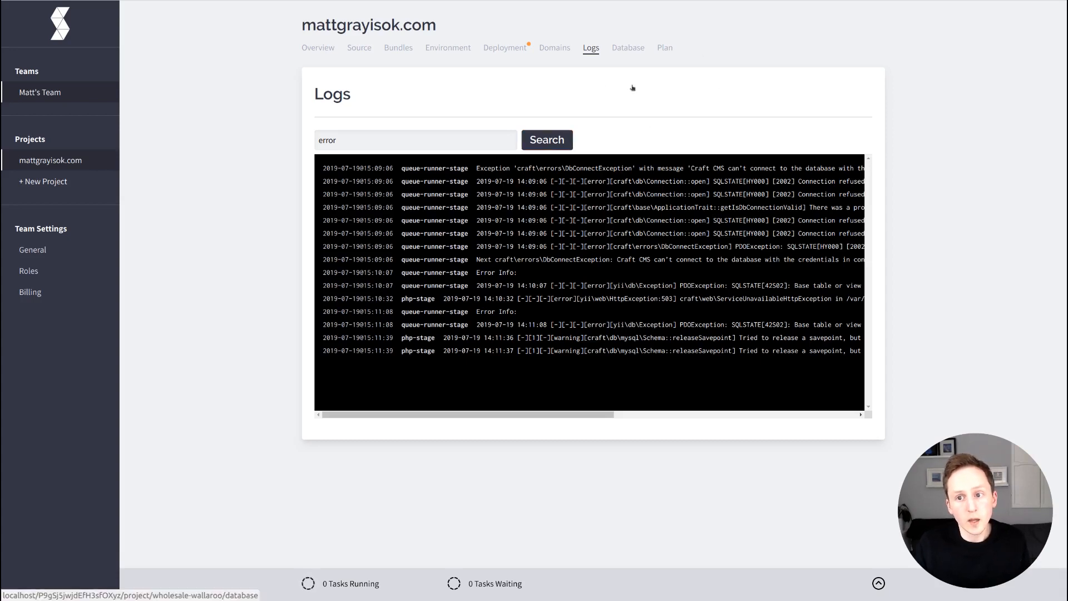
On the Database page, check the Import card's target environment and leave it on Staging.
click(629, 48)
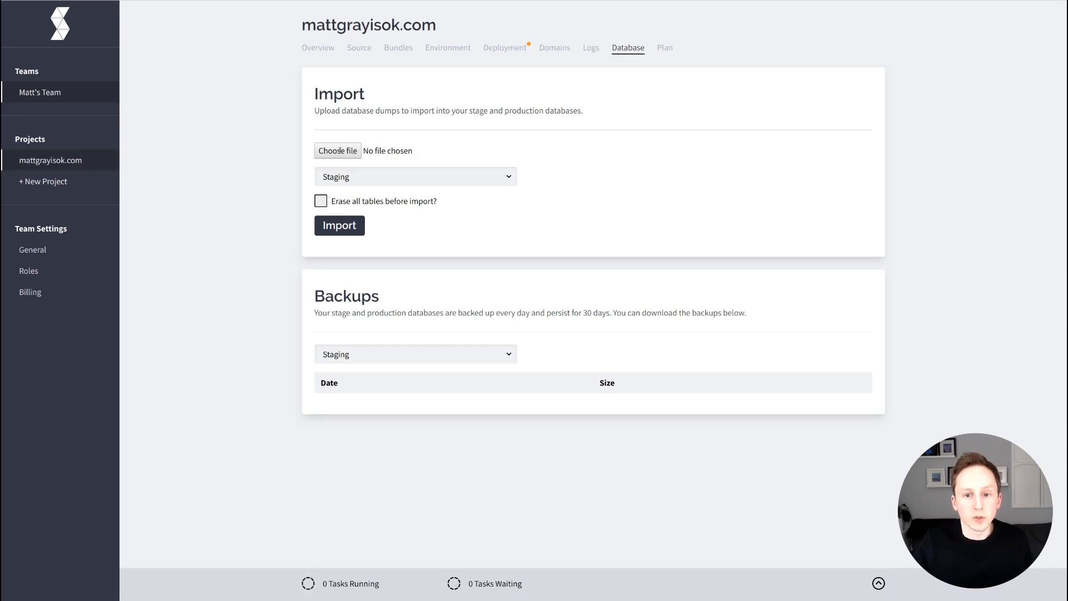
click(411, 184)
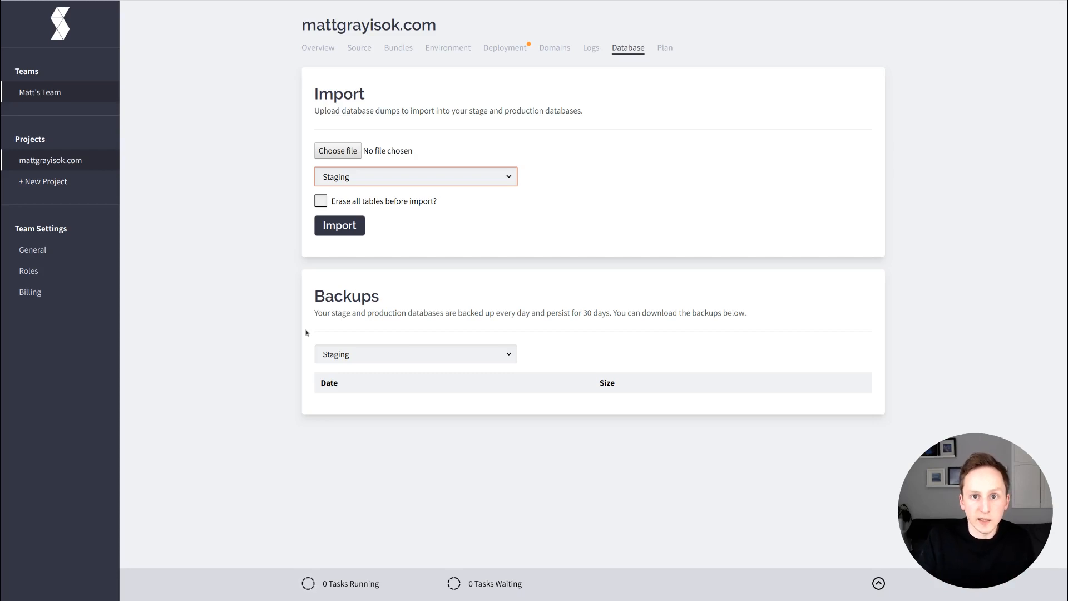
click(609, 68)
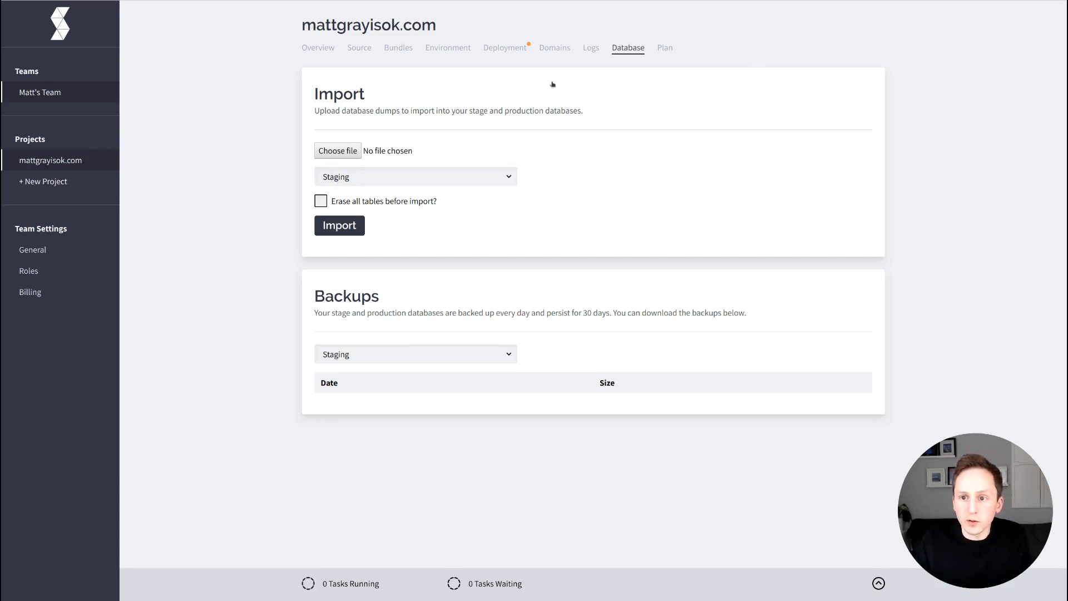
click(670, 87)
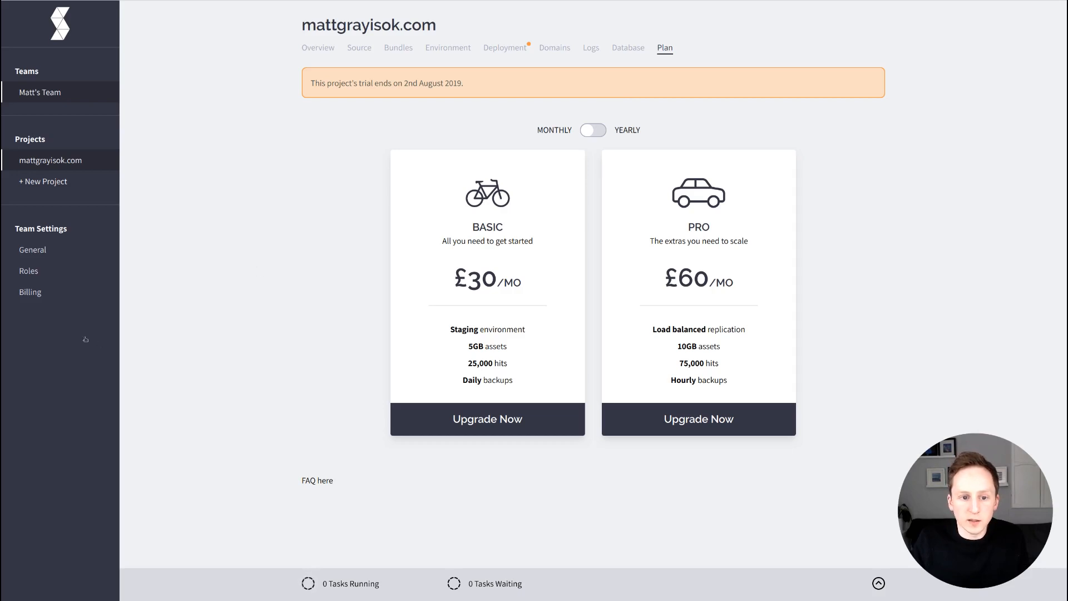
After viewing the Basic £30/mo and Pro £60/mo plans, open the team Billing page.
click(37, 334)
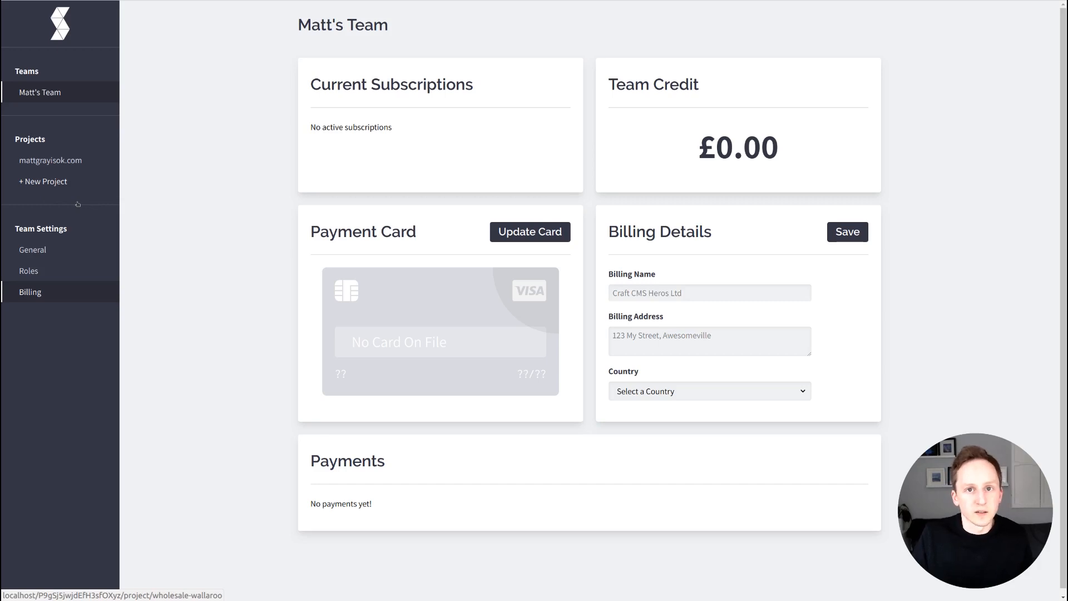
Go back to the project's overview page from the sidebar.
click(56, 161)
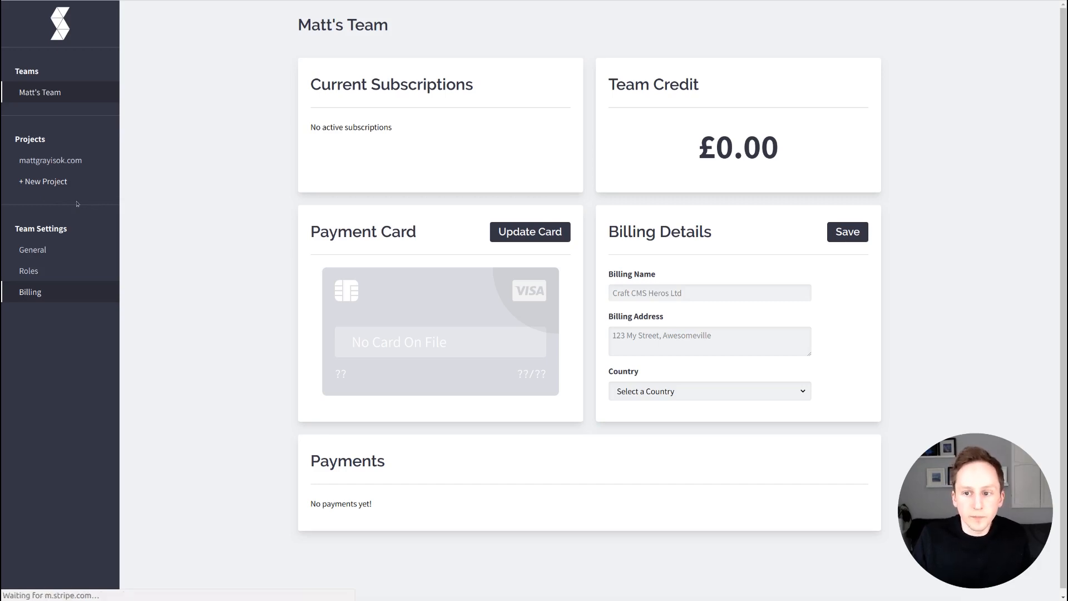